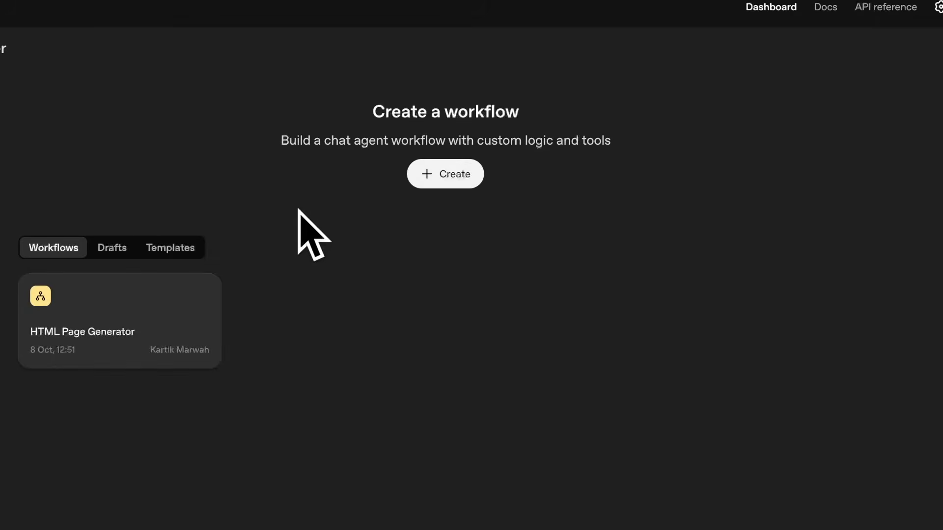
left_click(100, 350)
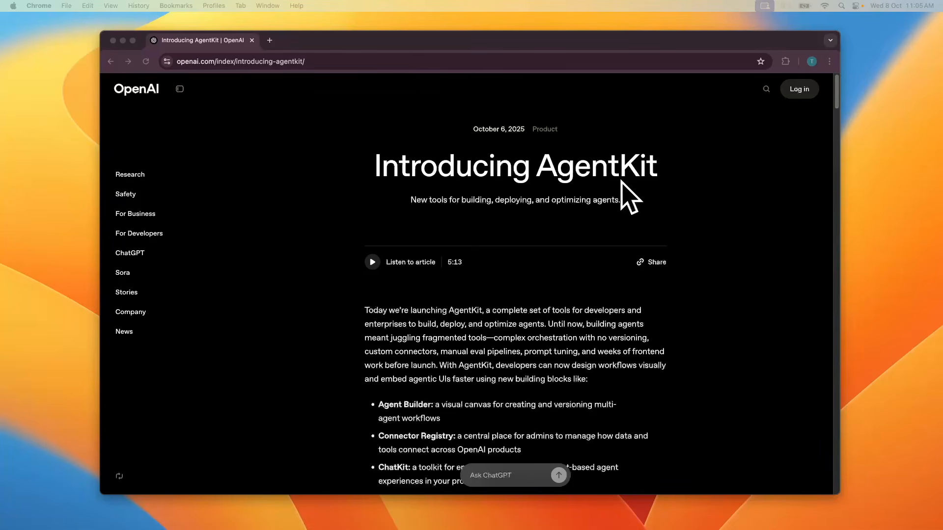
Step: Read the AgentKit announcement's list of new building blocks
scroll(520, 236, "down", 3)
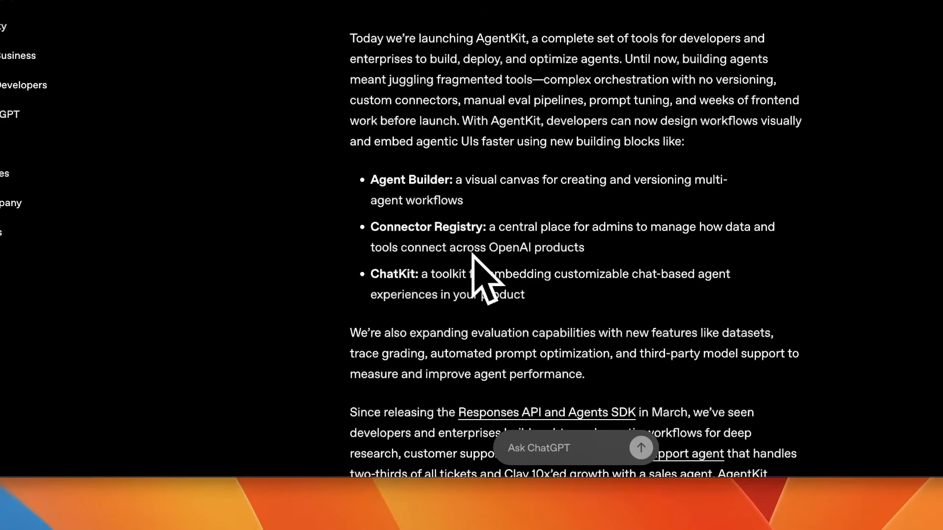
triple_click(415, 227)
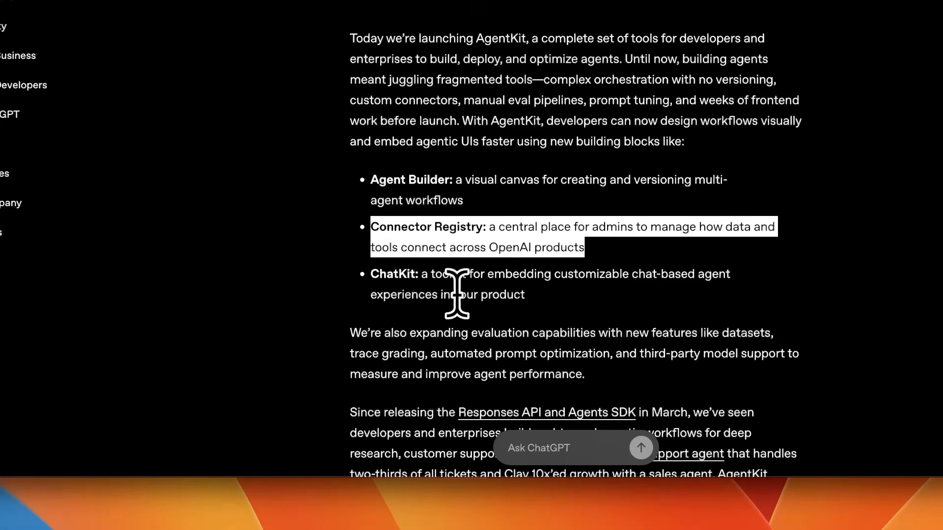
left_click(383, 245)
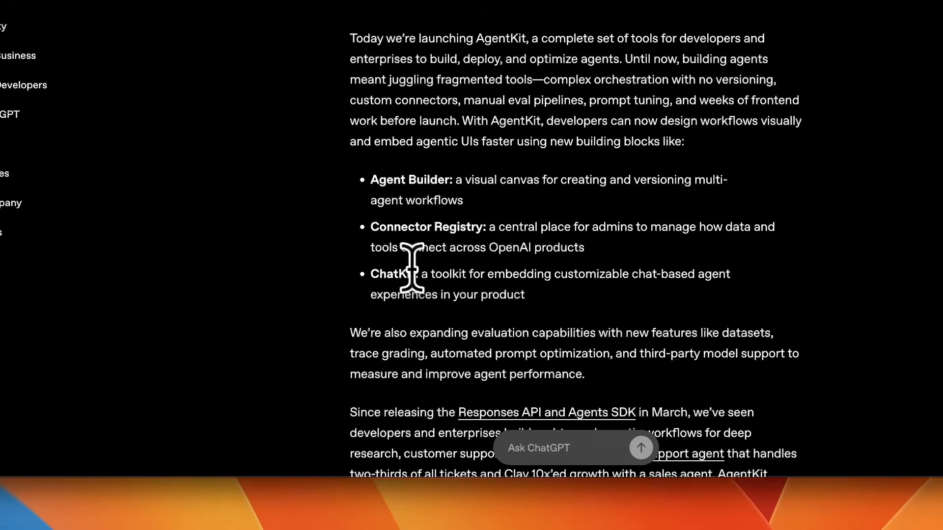
triple_click(410, 274)
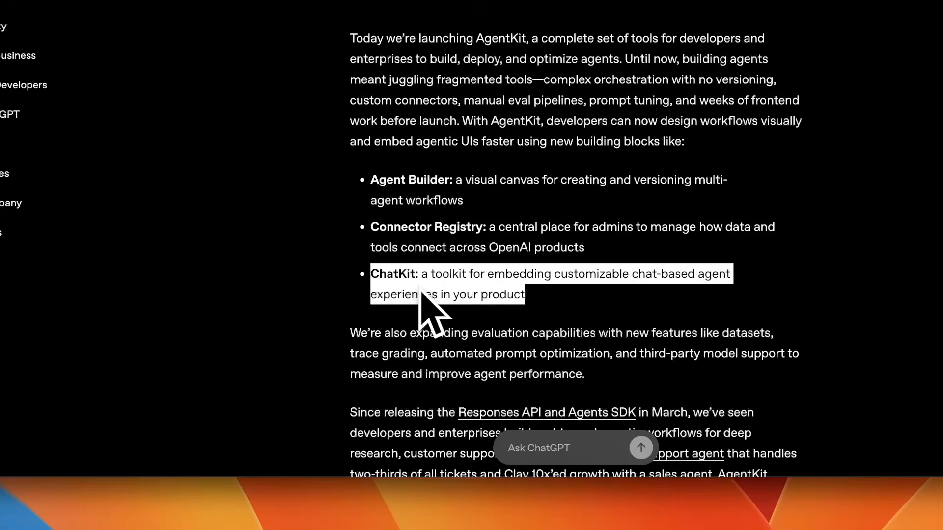
left_click(410, 241)
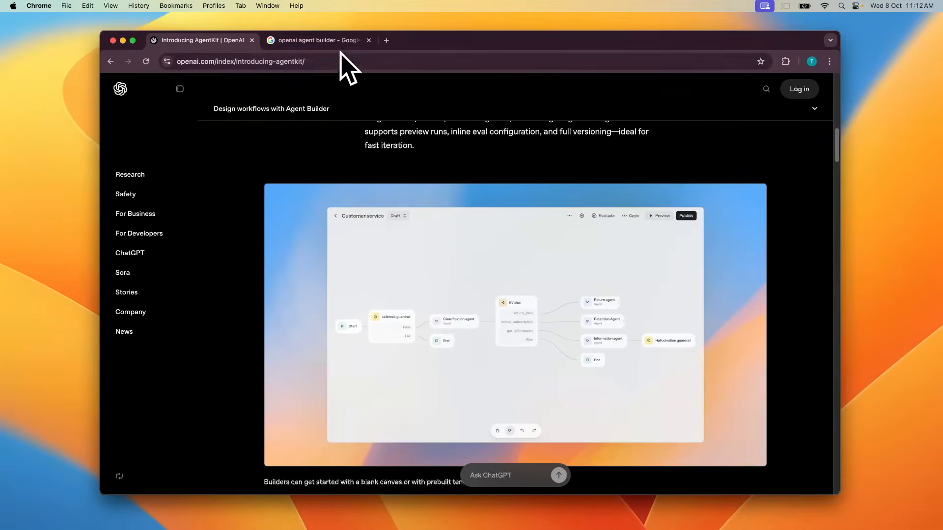
Step: Open Agent Builder from the OpenAI Agent Builder documentation page found through a search for openai agent builder
left_click(337, 40)
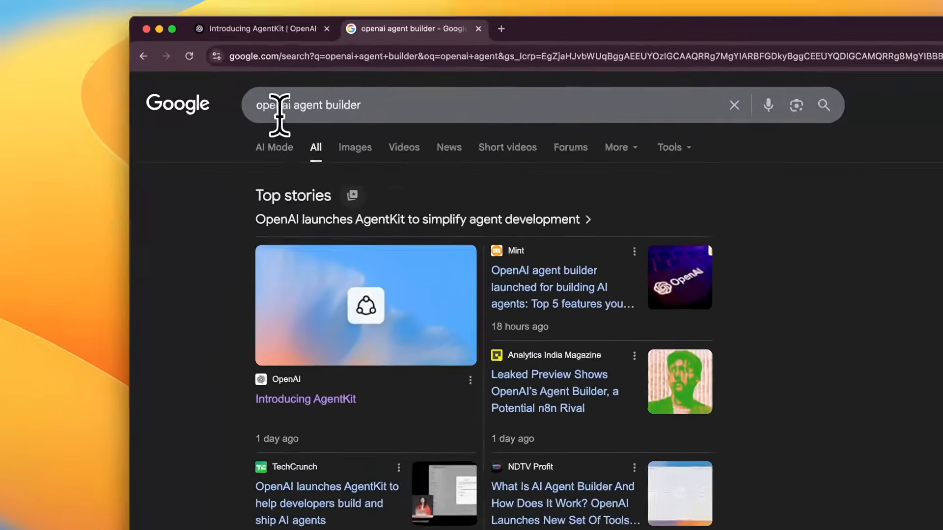
scroll(435, 221, "down", 8)
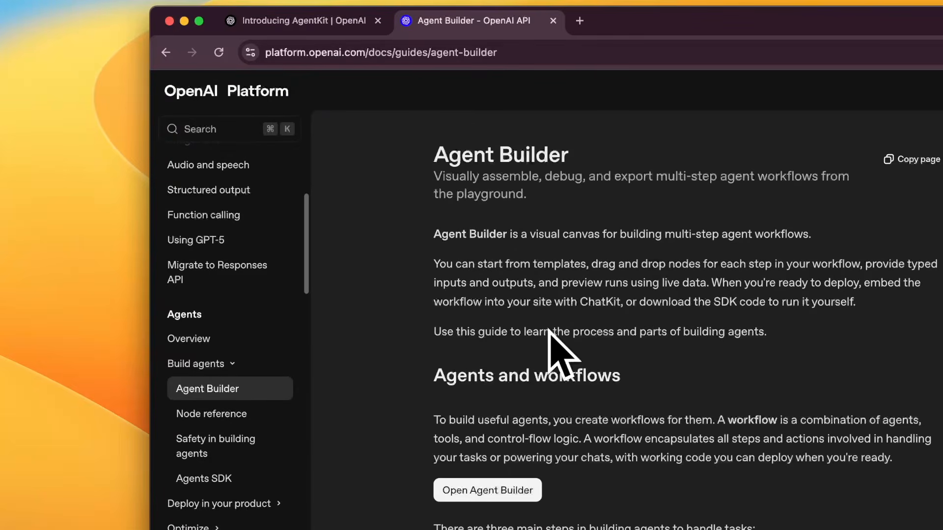
left_click(468, 497)
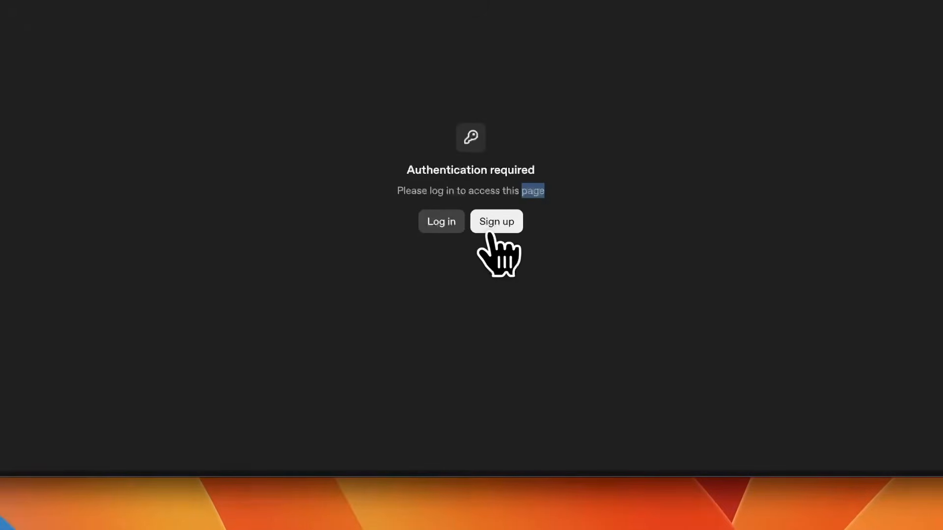
Step: Sign up for the OpenAI Platform and skip inviting the team for now
left_click(558, 197)
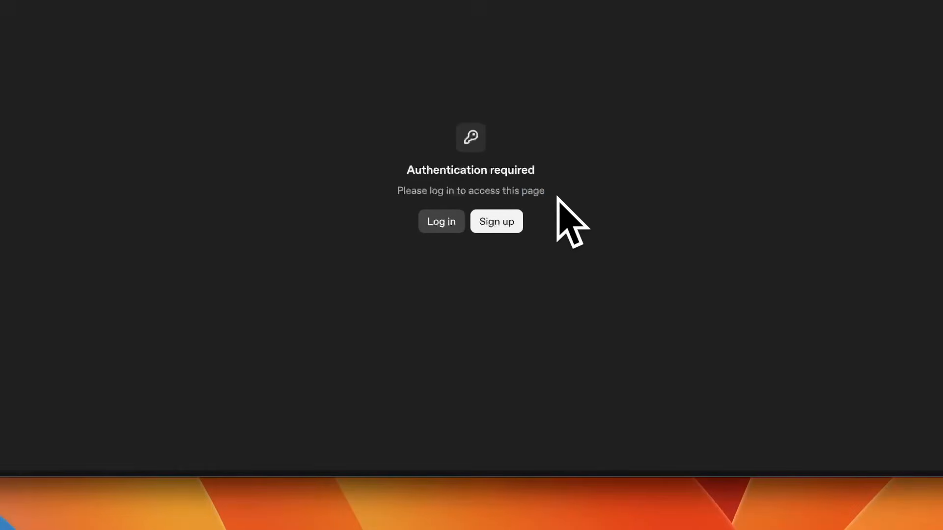
left_click(491, 225)
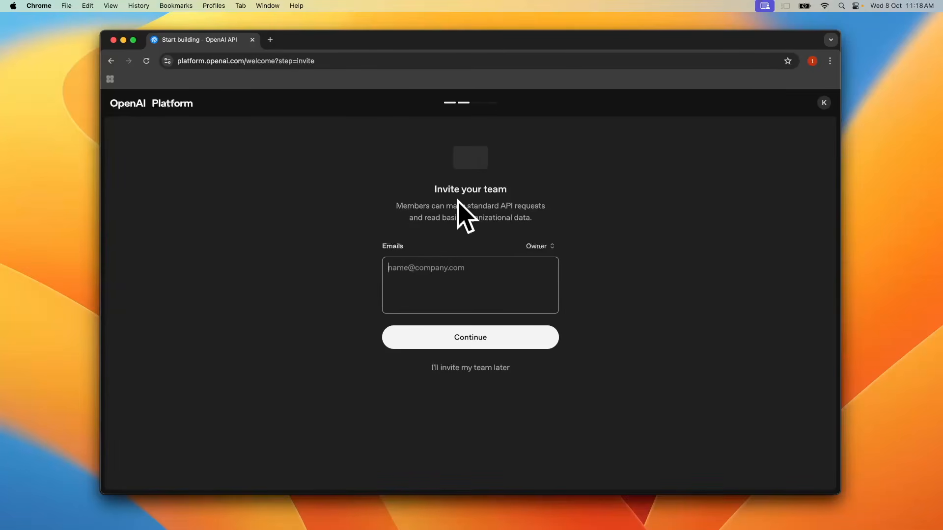
left_click(457, 369)
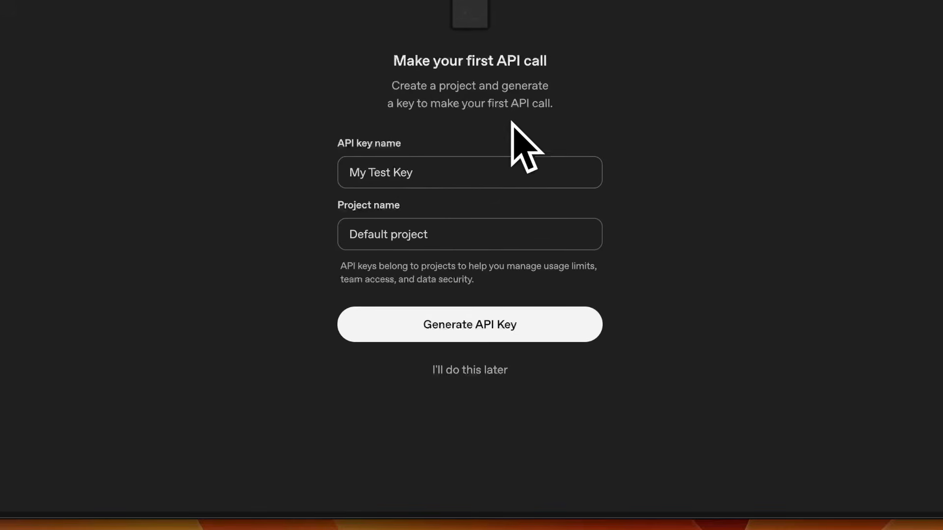
Step: Generate an API key named My Test Key in Default project and copy the sample curl command
left_click(456, 328)
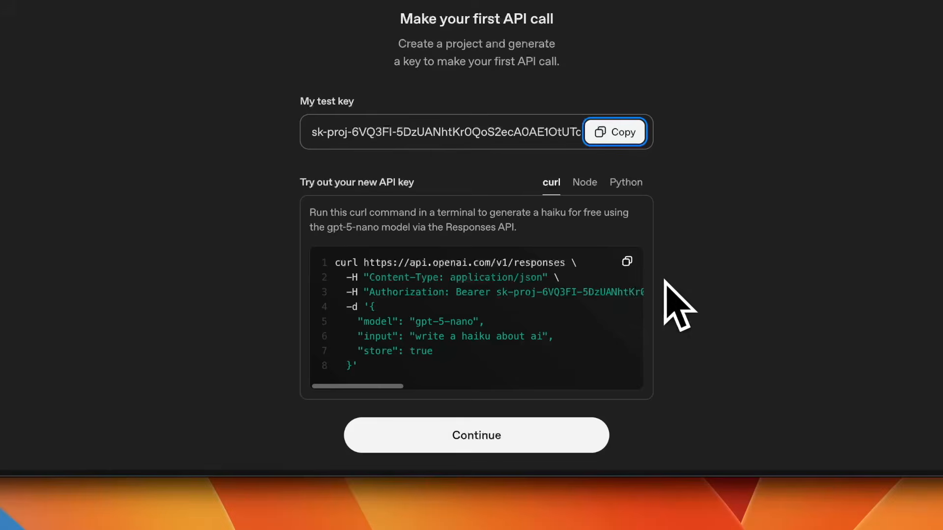
left_click(627, 261)
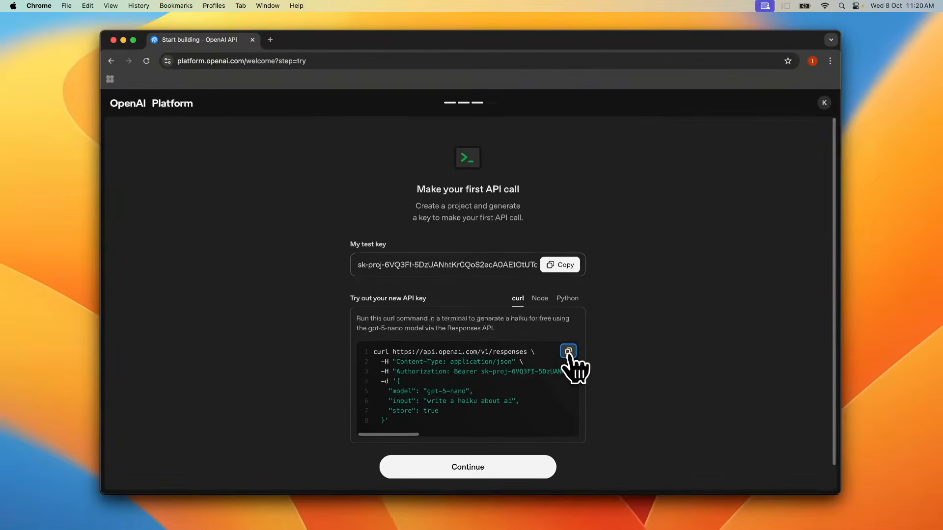
Step: Open Terminal and run the copied curl command containing the API key
key("super+space")
type("terminal")
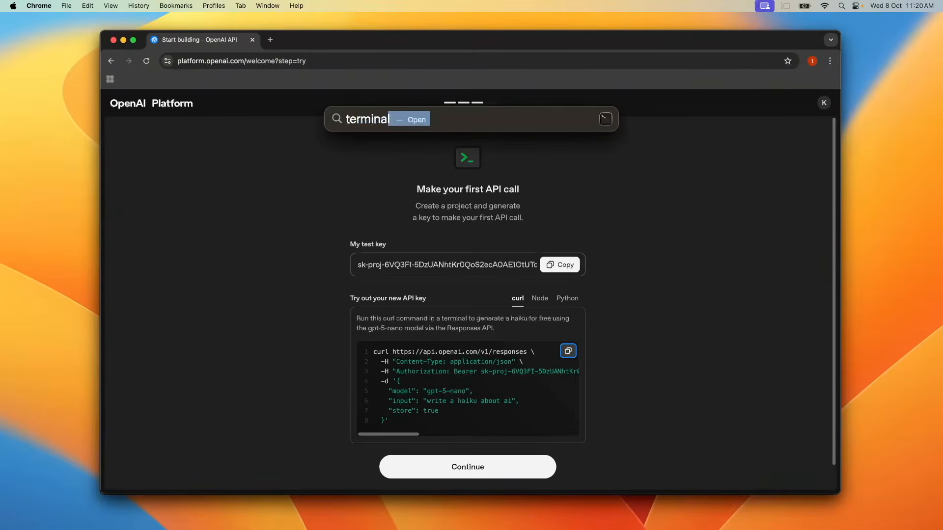
key("Return")
key("super+v")
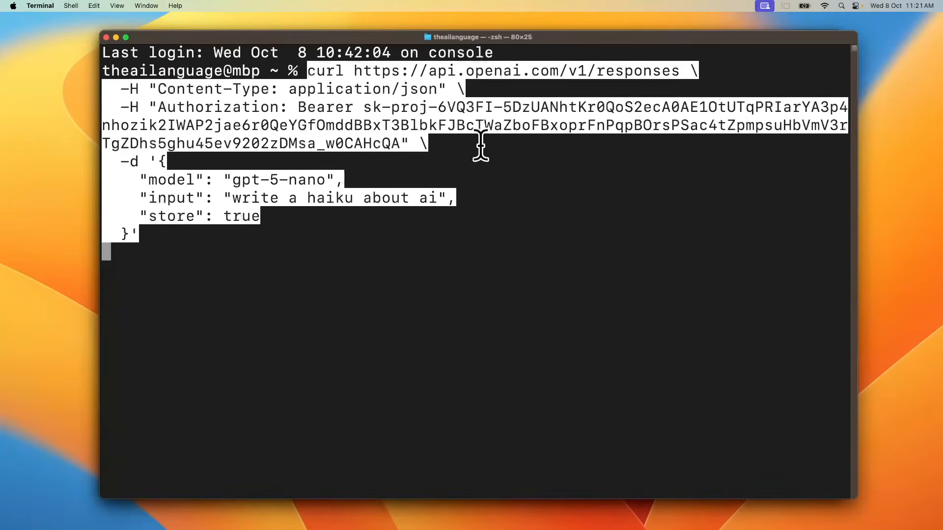
key("Return")
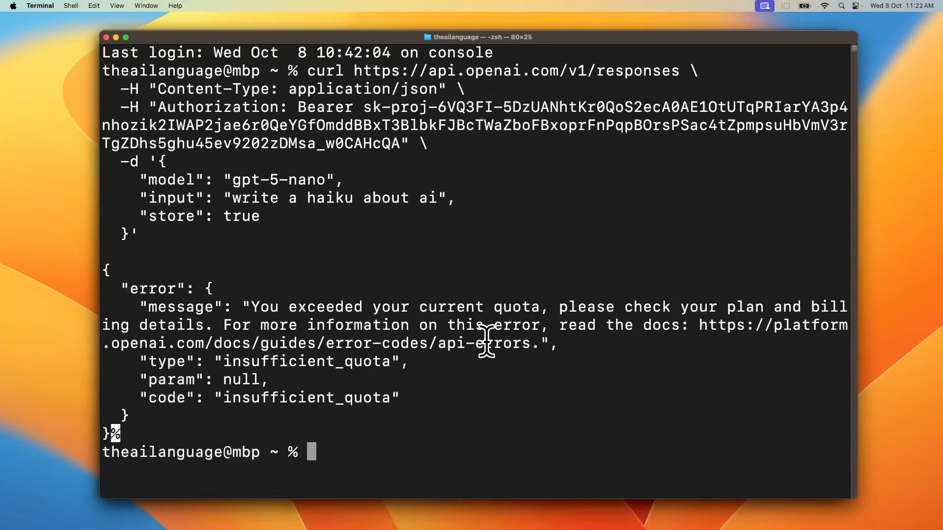
Step: Return to the browser and continue past the first API call onboarding step
key("super+Tab")
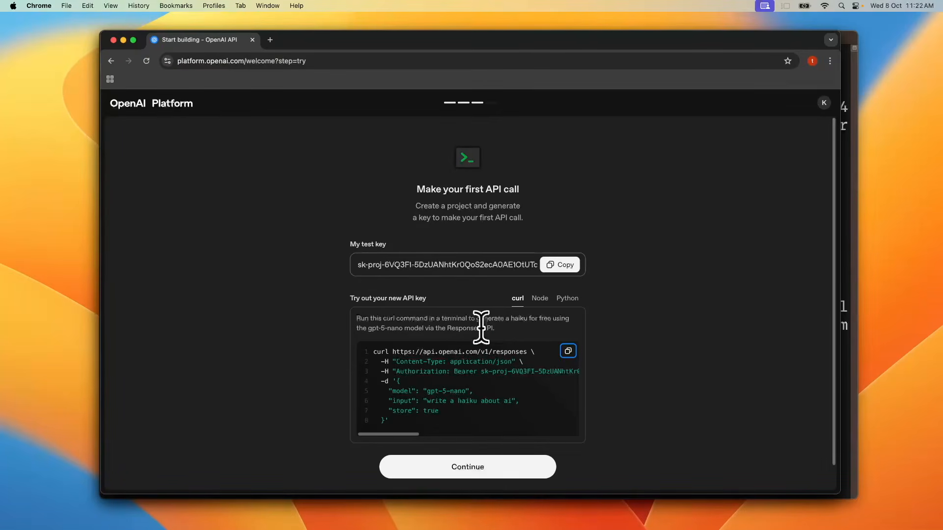
left_click(470, 472)
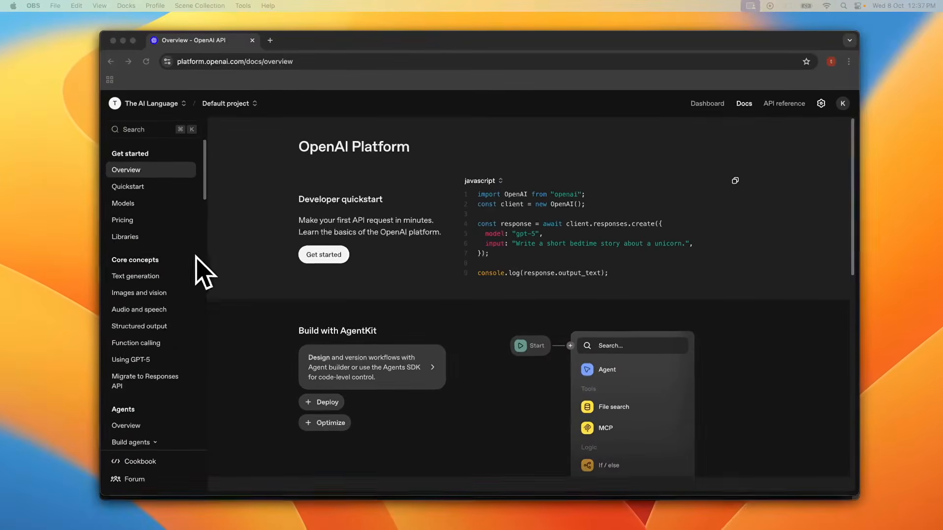
Step: Open Agent Builder from the Agent Builder guide in the platform docs
scroll(164, 347, "down", 3)
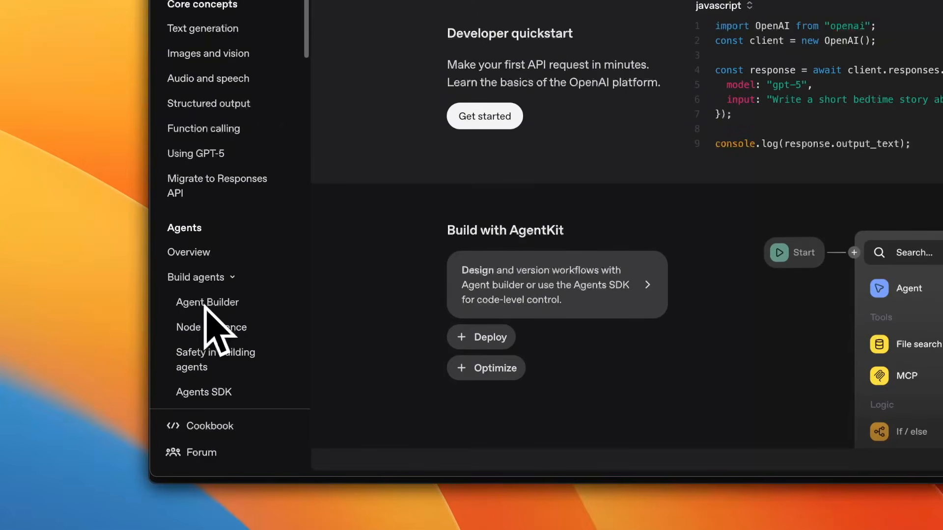
left_click(206, 301)
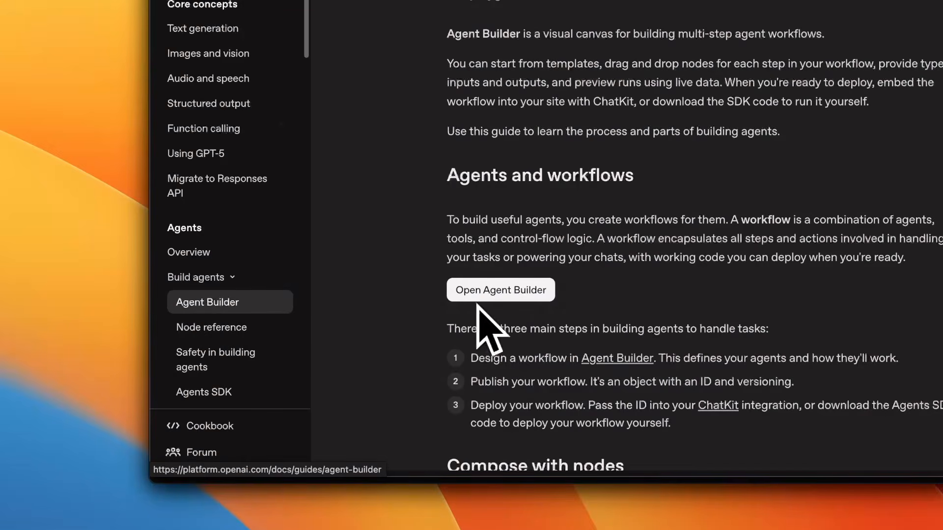
left_click(496, 294)
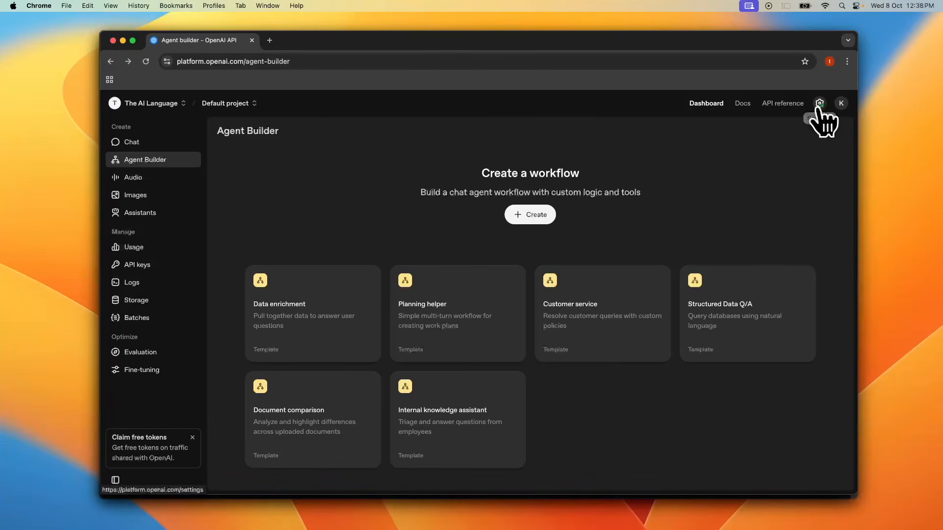
Step: Open the organization billing overview to check the credit balance
left_click(818, 104)
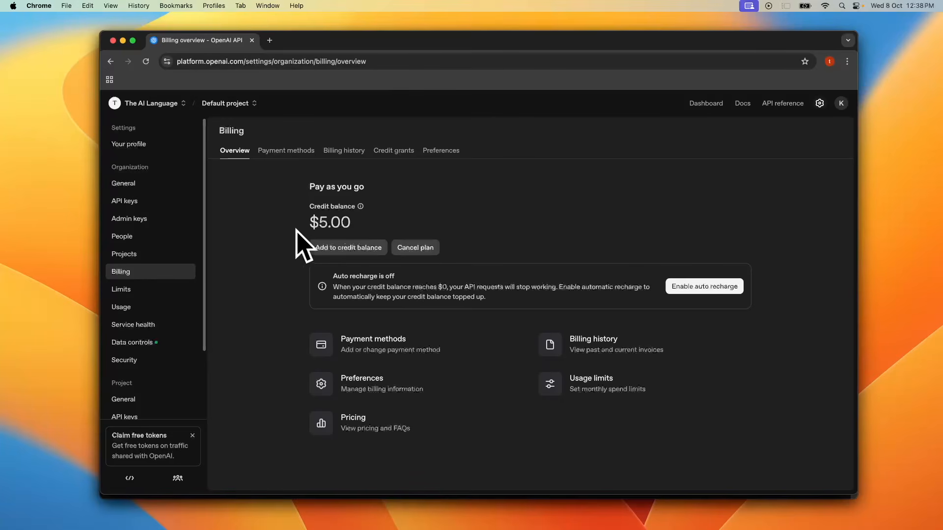
right_click(330, 224)
left_click(365, 236)
left_click(422, 217)
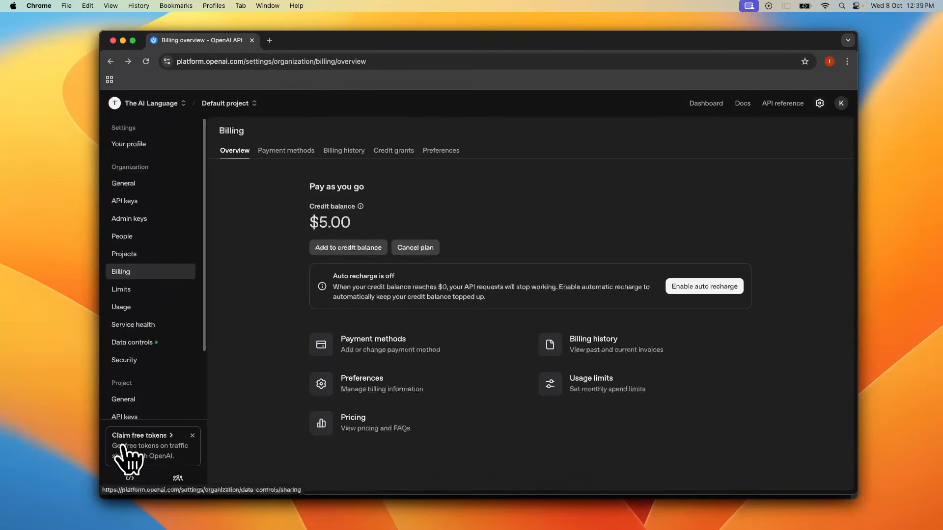
Step: Open the free tokens offer and enable sharing inputs and outputs for selected projects, choosing Default project
left_click(157, 445)
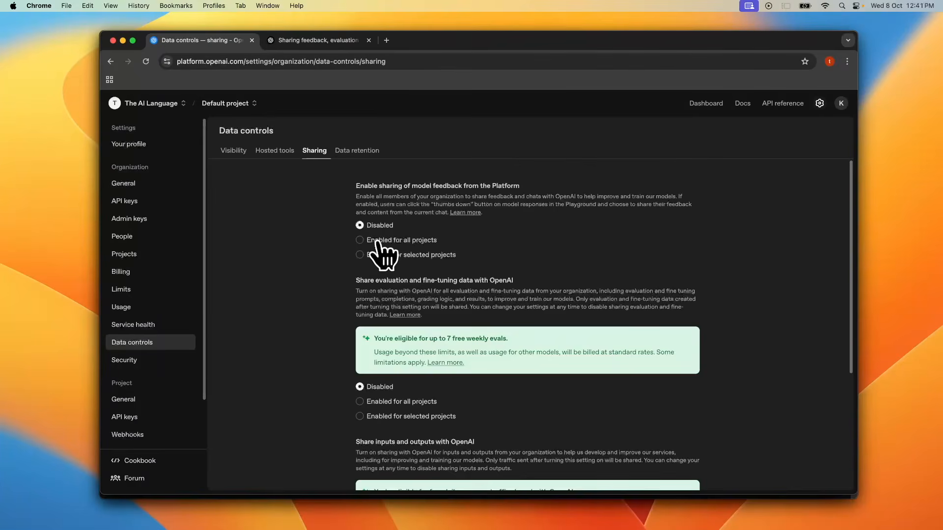
scroll(388, 260, "down", 4)
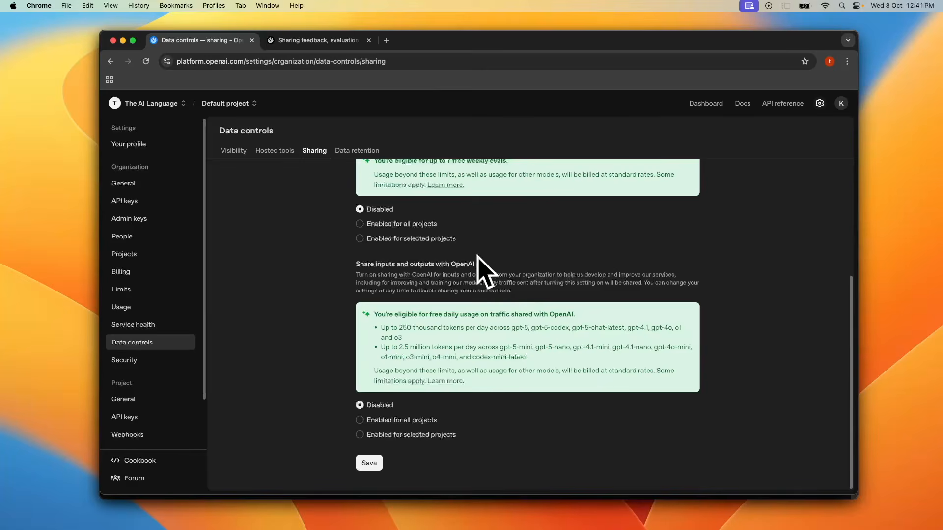
left_click(360, 435)
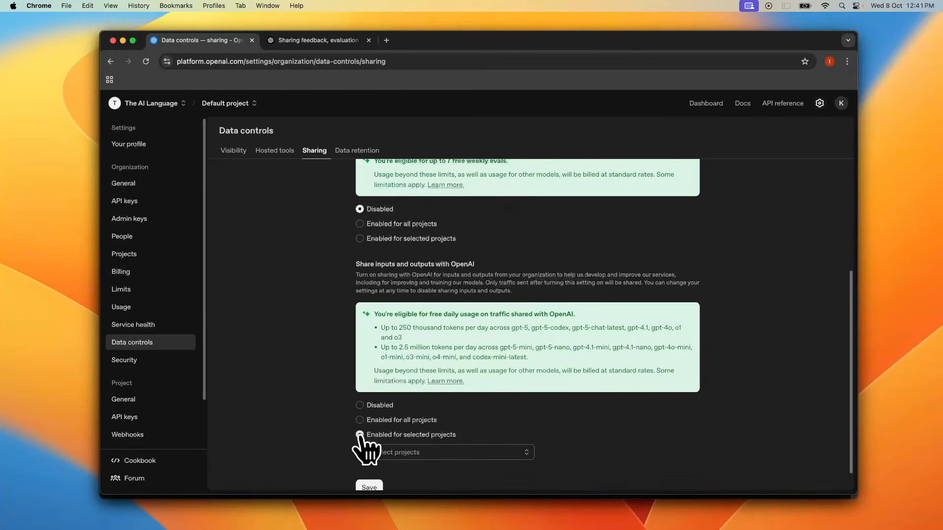
left_click(404, 452)
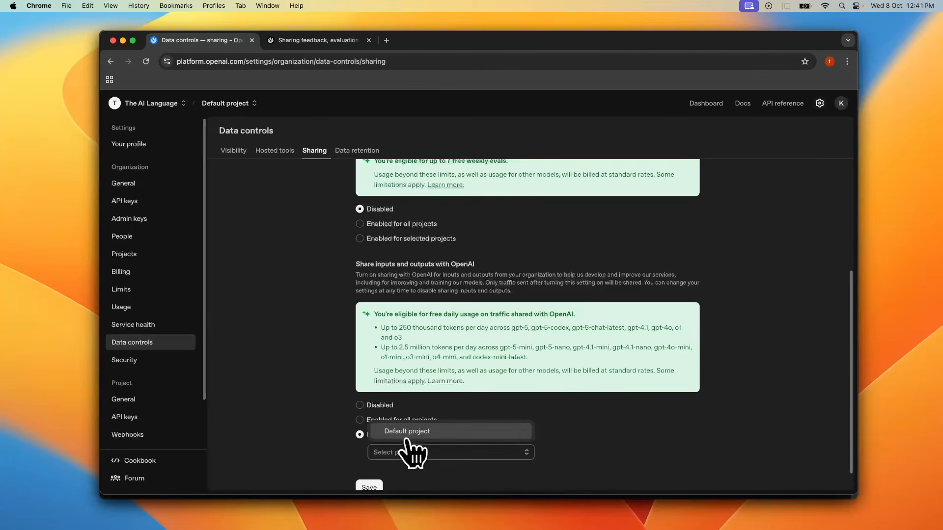
left_click(410, 432)
Step: Save the sharing setting, agreeing to the Content Sharing Agreement and submitting it
scroll(399, 452, "down", 1)
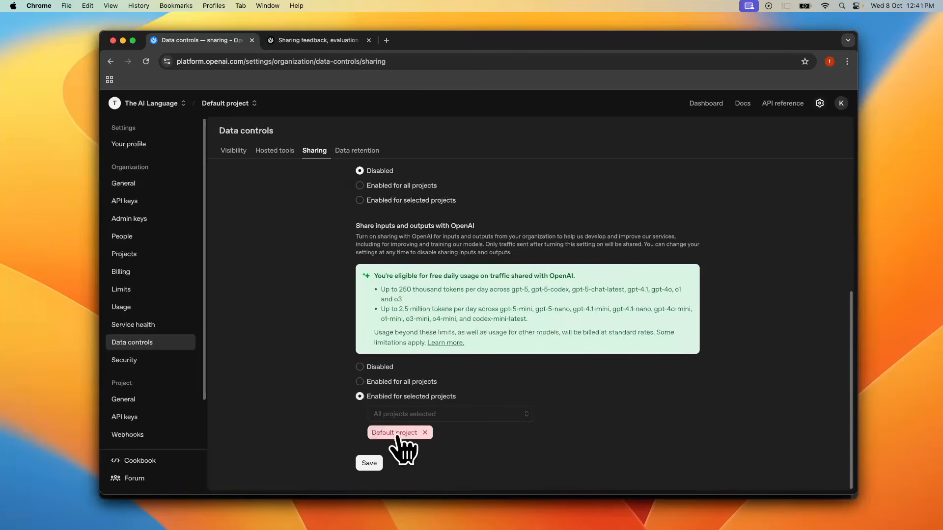
left_click(369, 463)
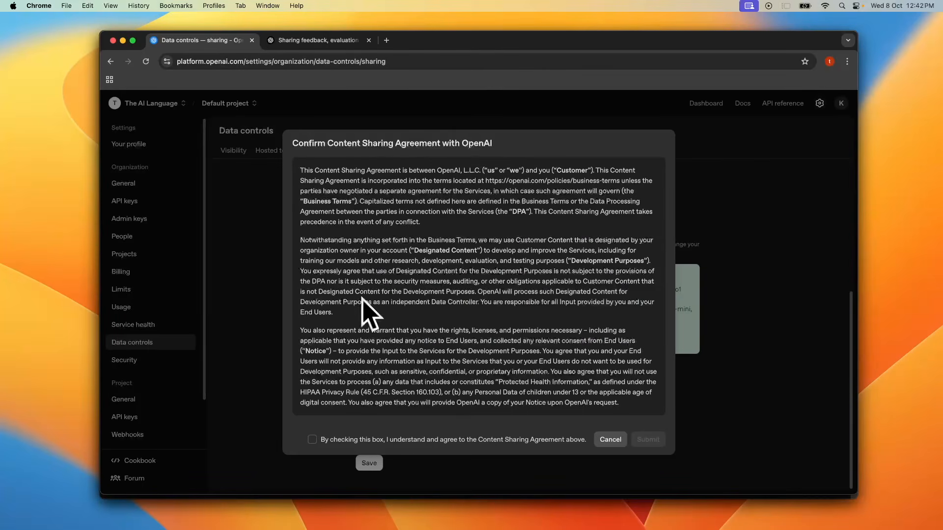
left_click(312, 440)
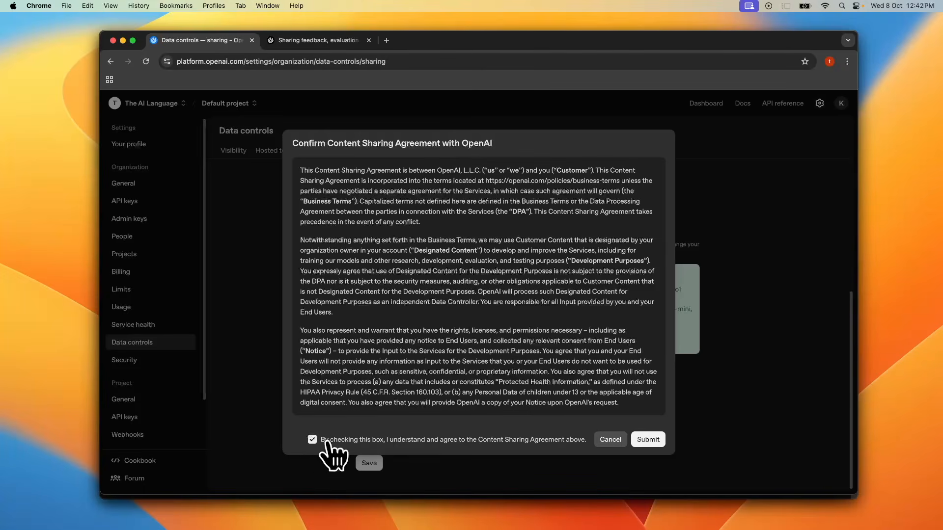
left_click(647, 440)
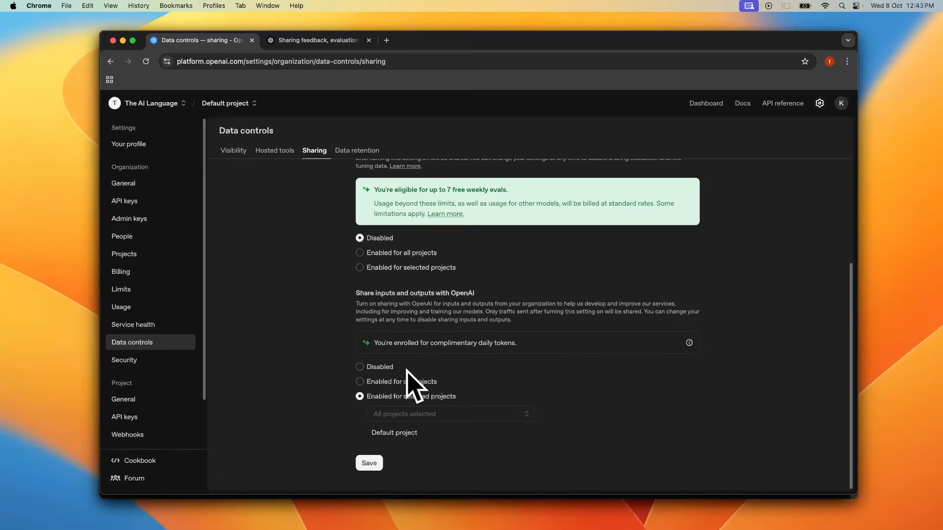
left_click(368, 463)
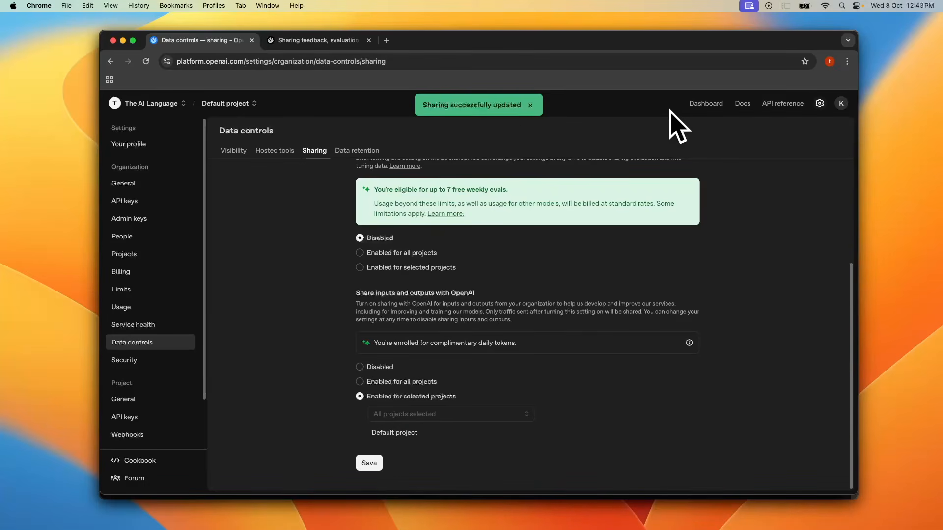
Step: Go to the dashboard and open Agent Builder
left_click(706, 104)
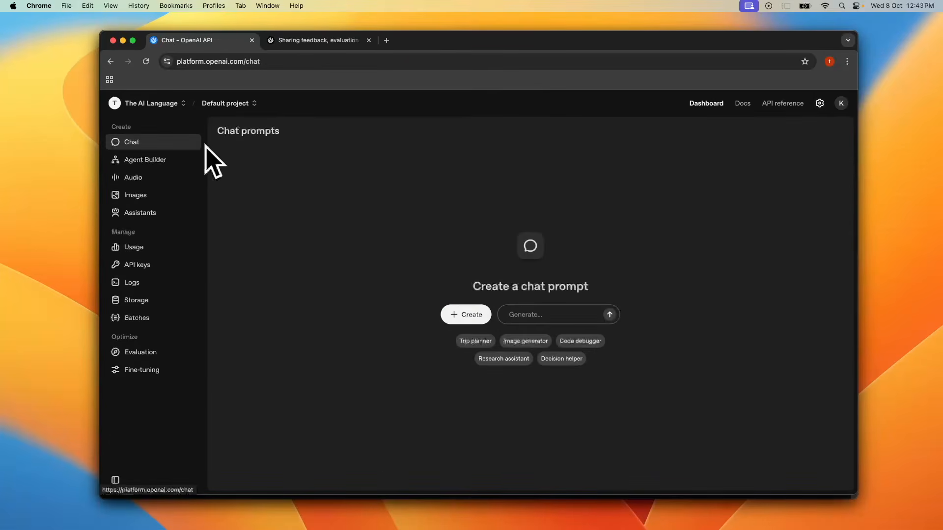
left_click(160, 163)
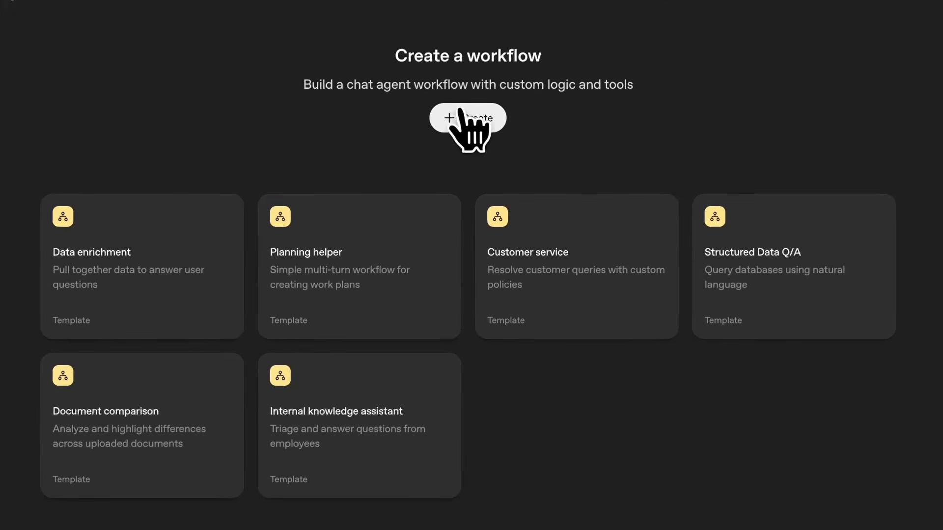
Step: Create a new blank workflow and rearrange the Start and agent nodes on the canvas
left_click(454, 122)
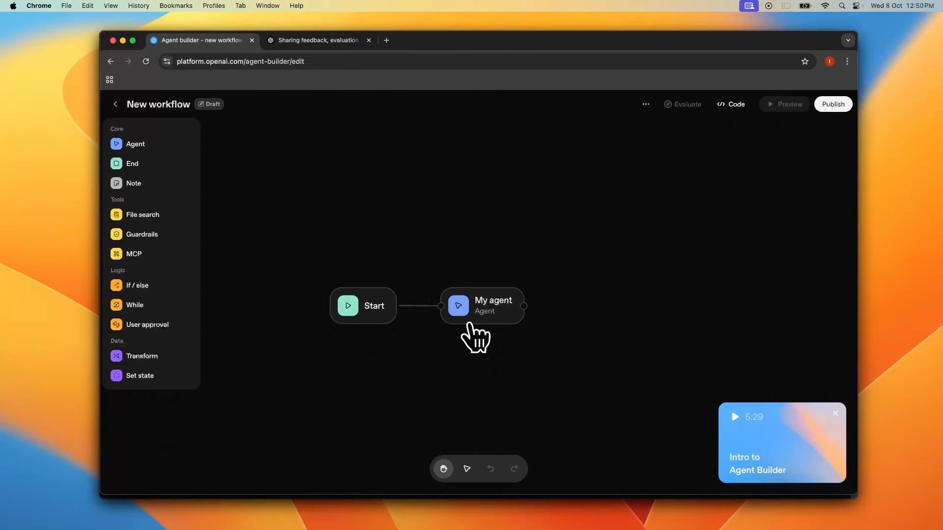
left_click(385, 295)
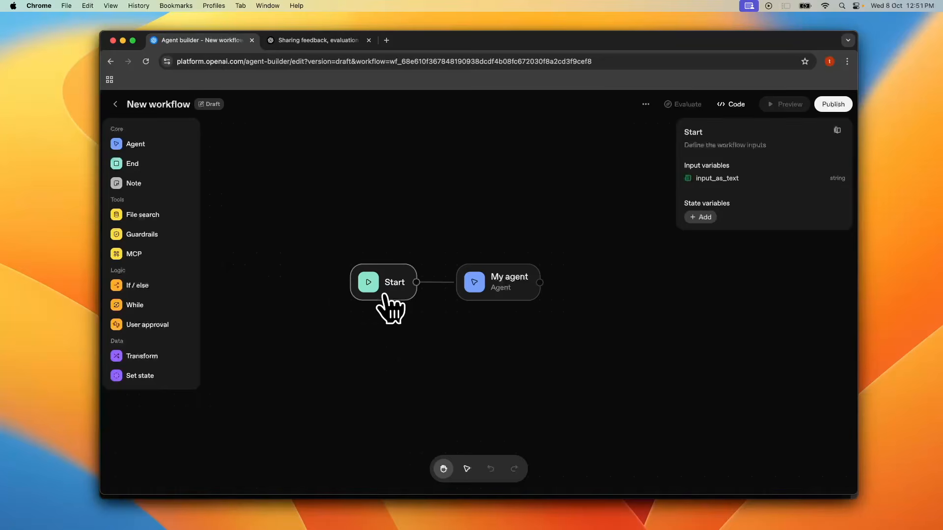
left_click_drag(383, 295, 348, 259)
left_click_drag(481, 295, 471, 259)
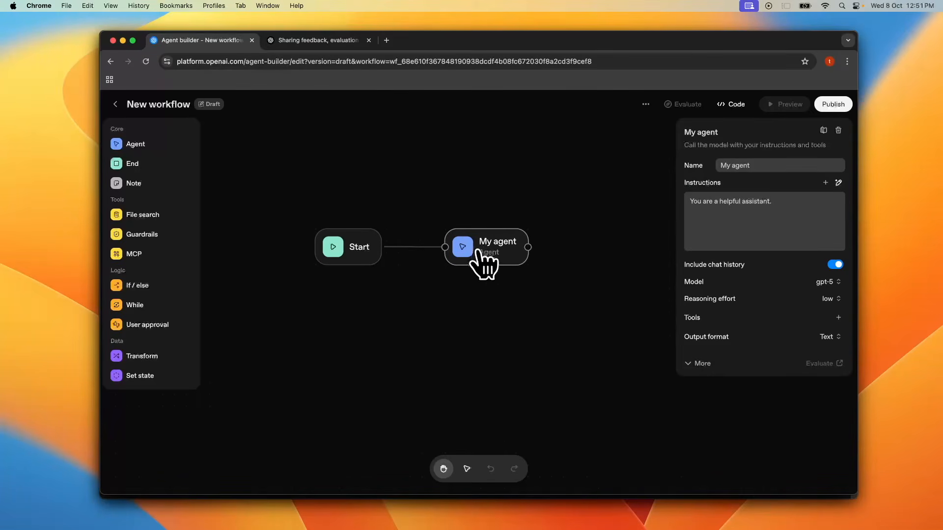
Step: Rename the workflow to HTML Page Generator
left_click(645, 105)
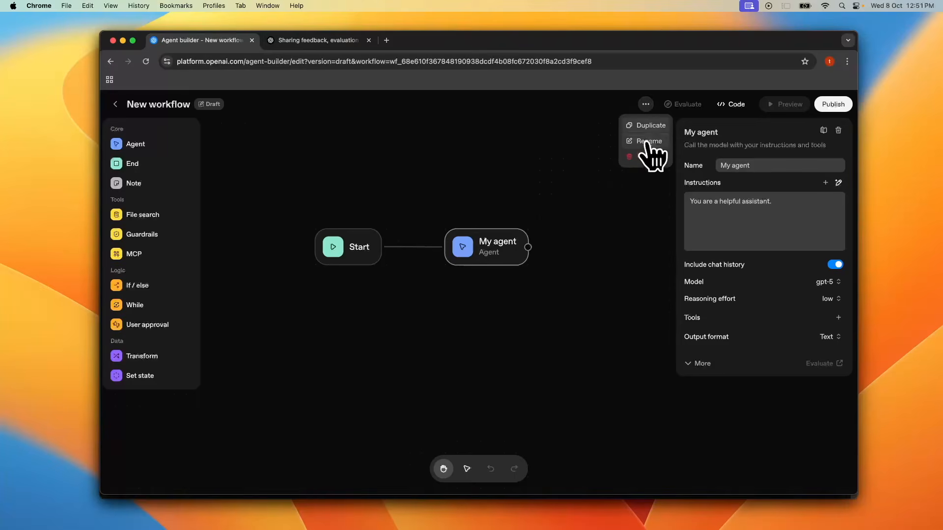
left_click(647, 145)
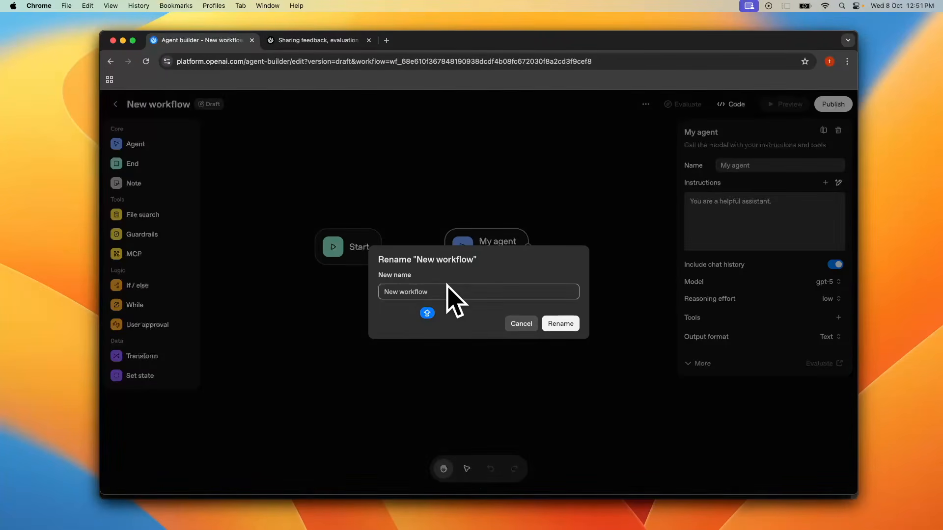
double_click(444, 288)
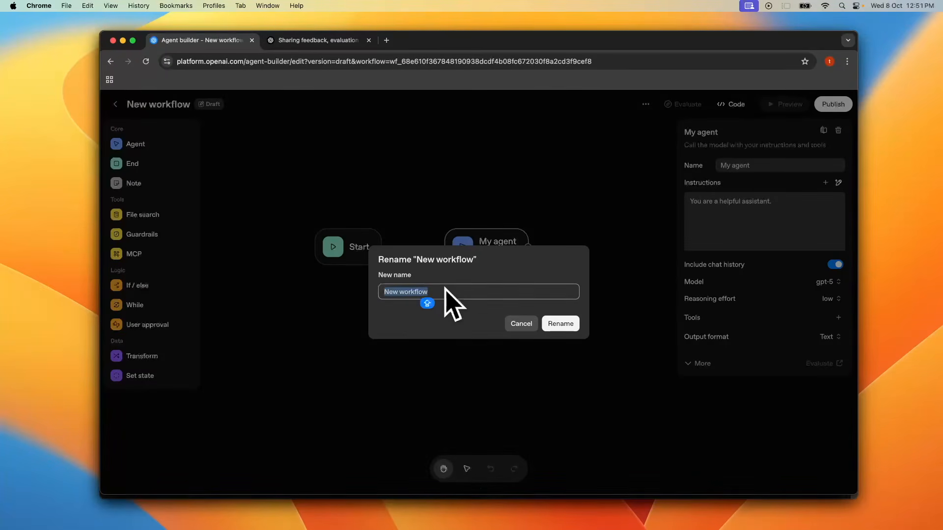
type("HTML Page Generator")
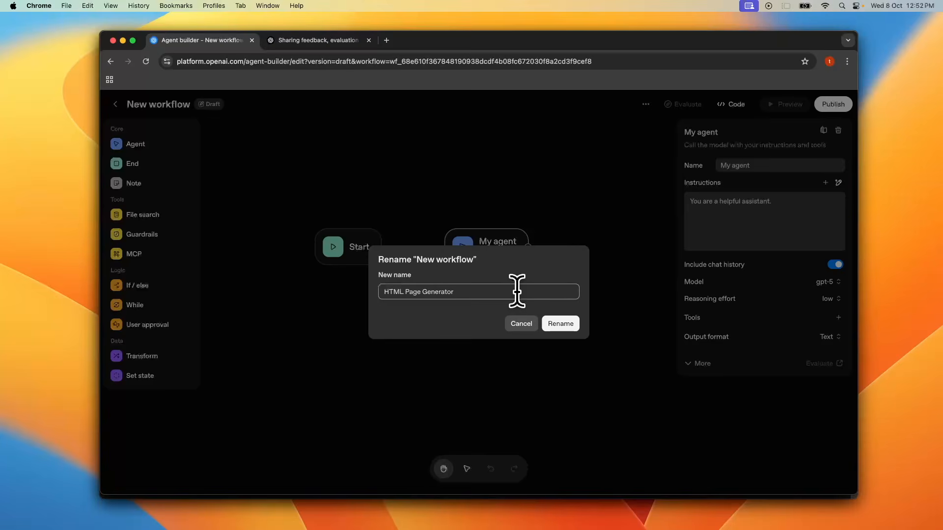
left_click(549, 325)
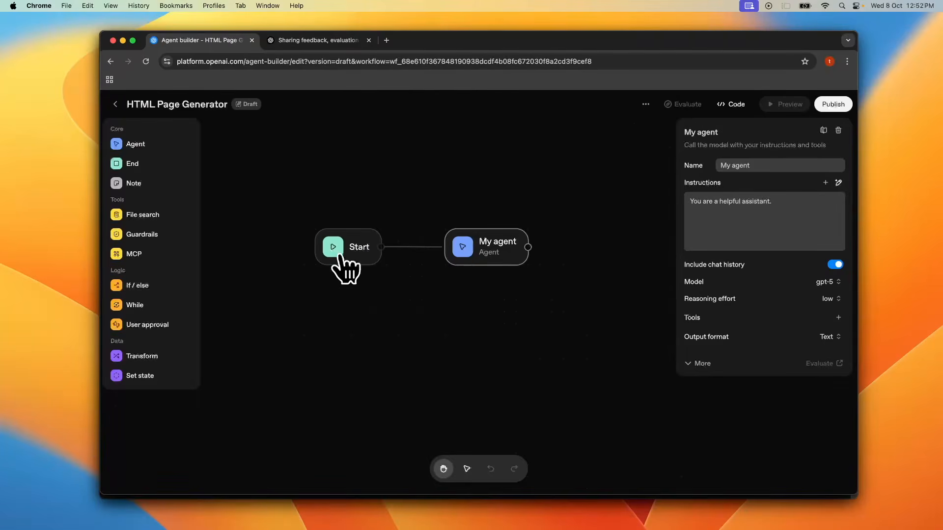
Step: Open the reference documentation for the Start node
left_click(345, 249)
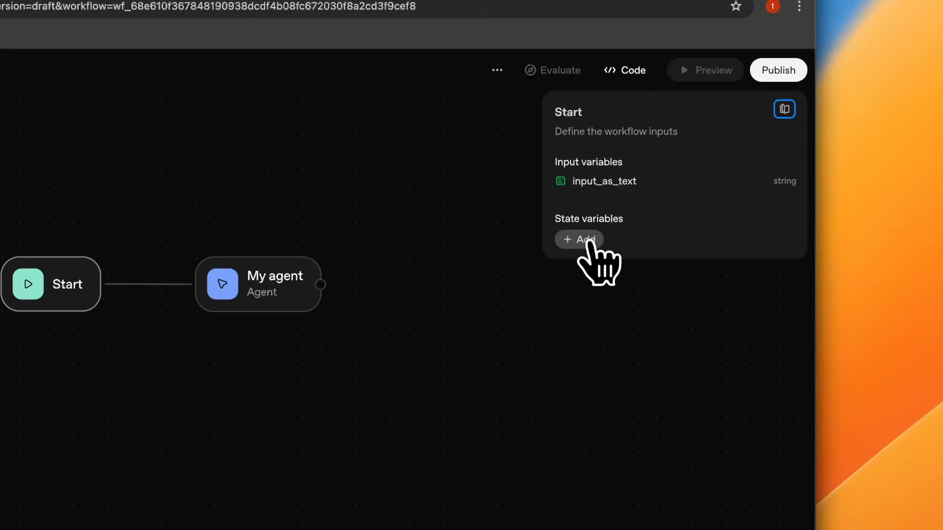
left_click(784, 109)
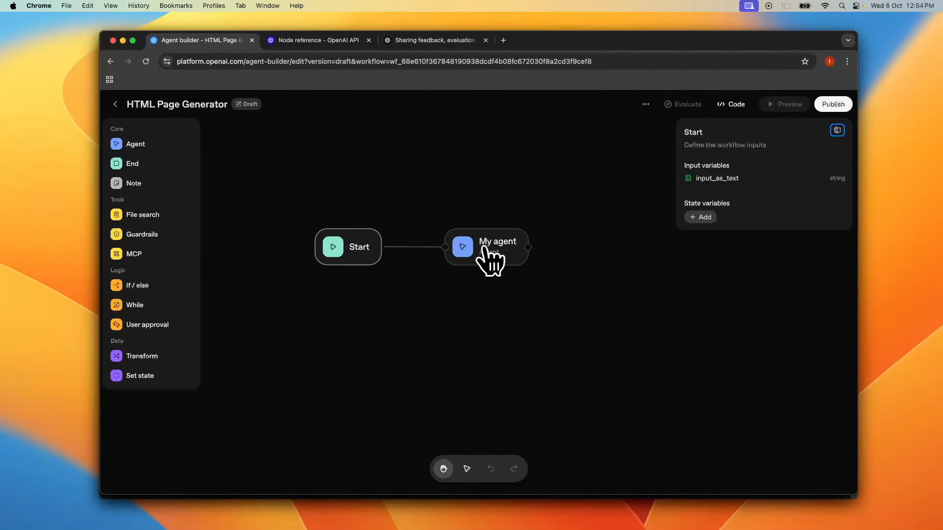
Step: Set the agent node's model to gpt-5-mini
left_click(483, 246)
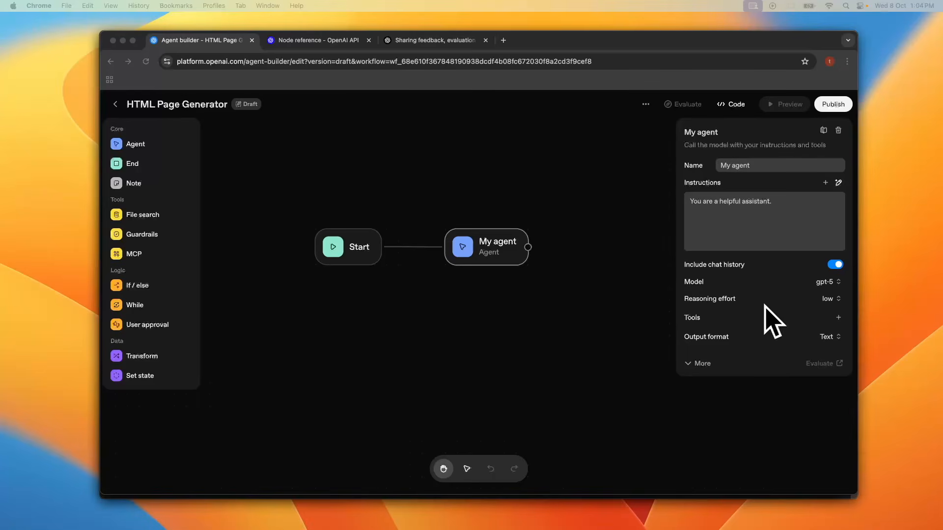
left_click(829, 283)
left_click(834, 285)
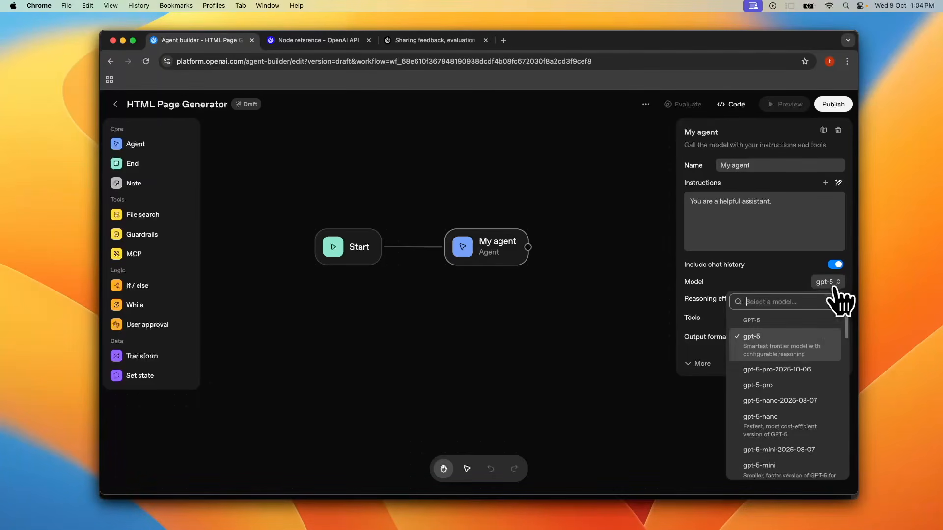
scroll(800, 421, "down", 3)
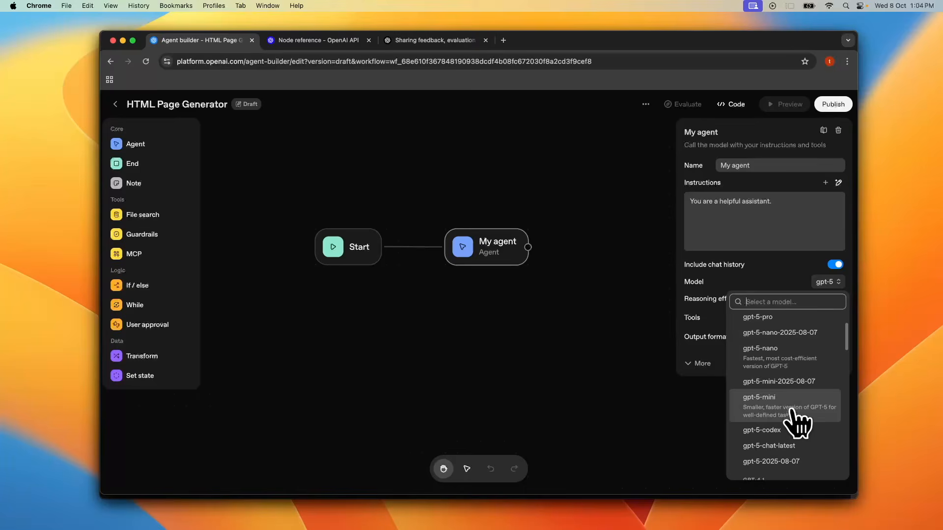
left_click(795, 421)
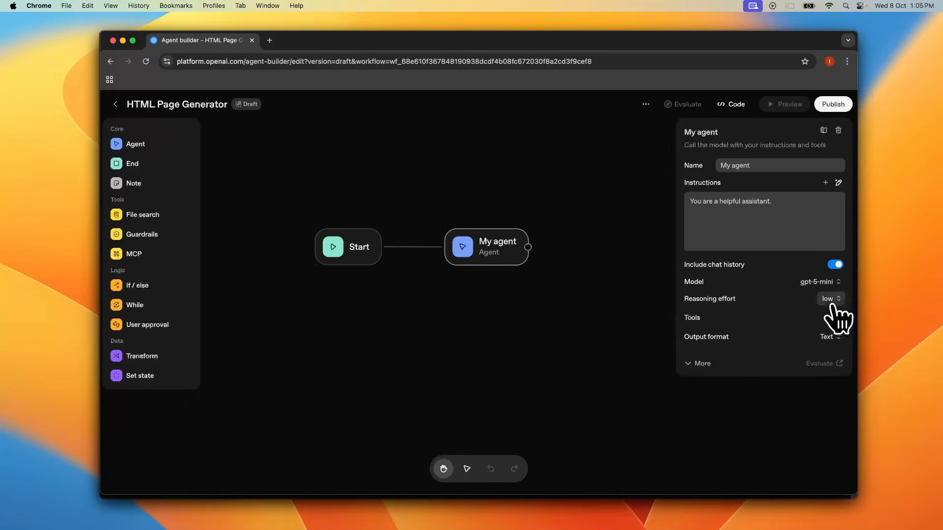
Step: Set the agent's reasoning effort to high and, under the extra parameters, its verbosity to high
left_click(834, 300)
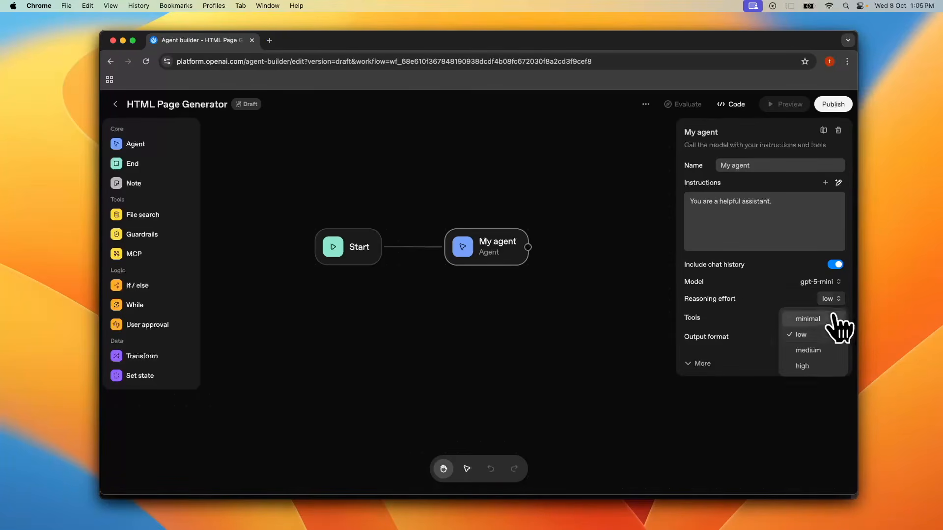
left_click(817, 366)
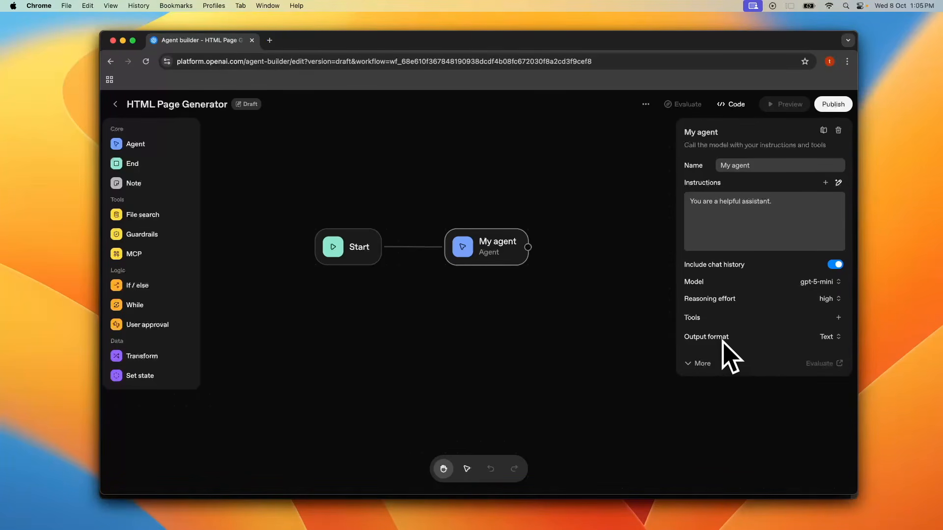
left_click(693, 364)
mouse_move(703, 374)
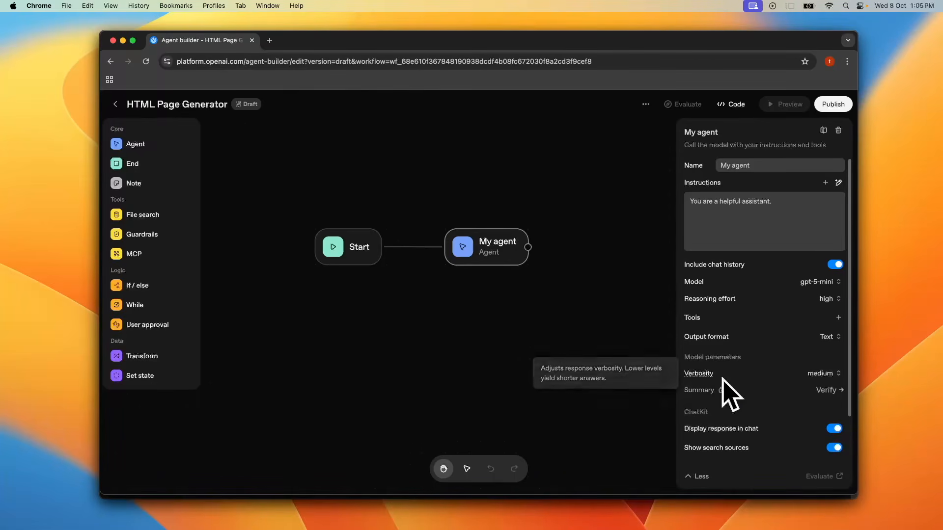
left_click(818, 374)
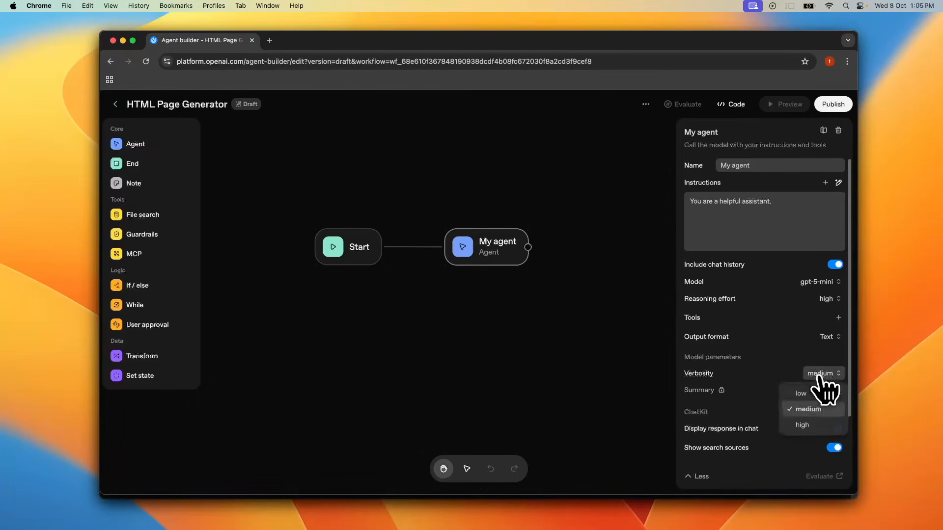
left_click(821, 424)
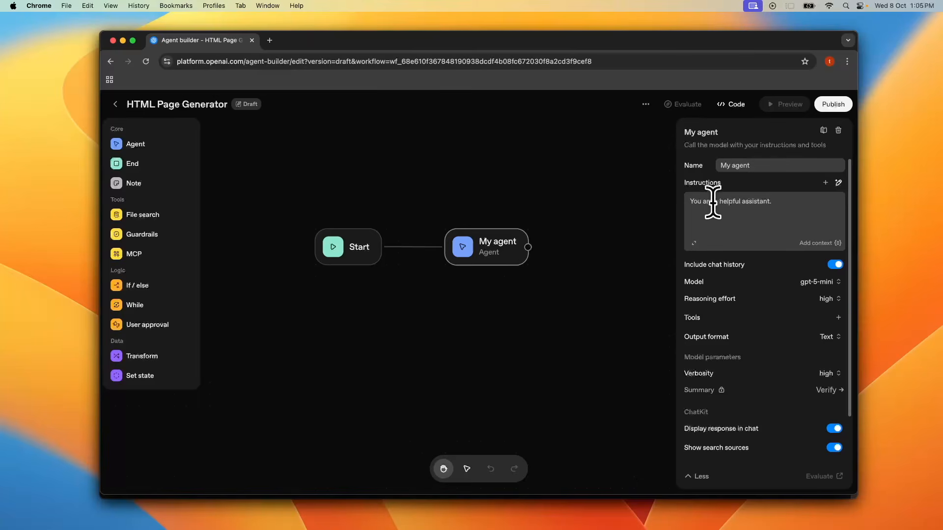
Step: Replace the agent instructions with a prompt to generate a single HTML+CSS+JS document for the requested webpage, and save
left_click(694, 243)
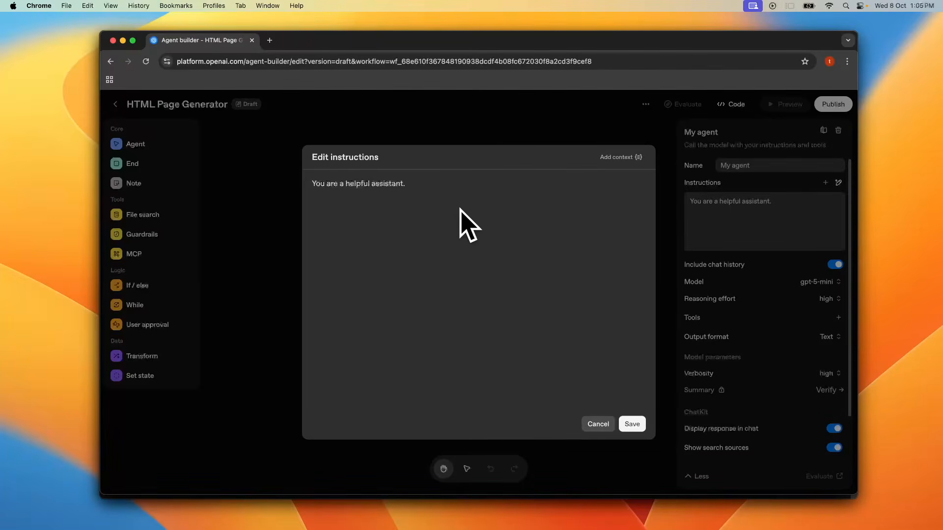
key("super+a")
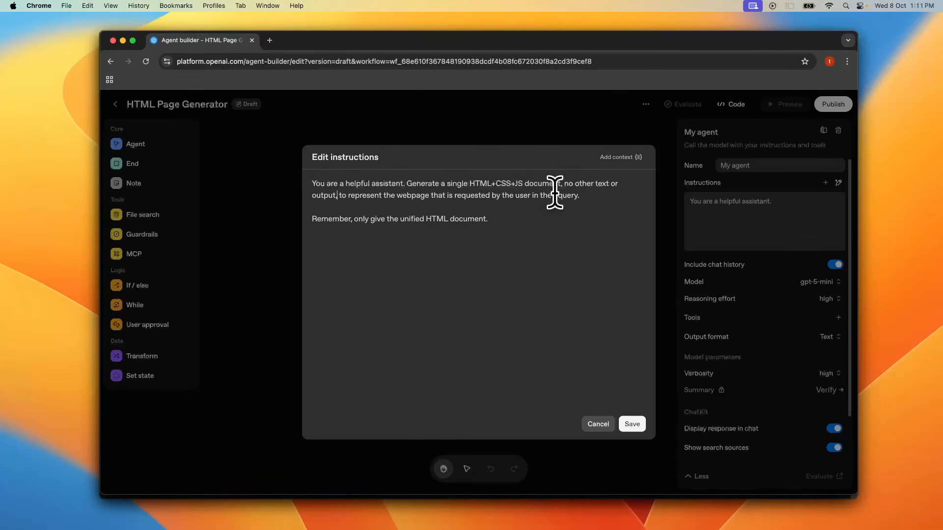
left_click(633, 425)
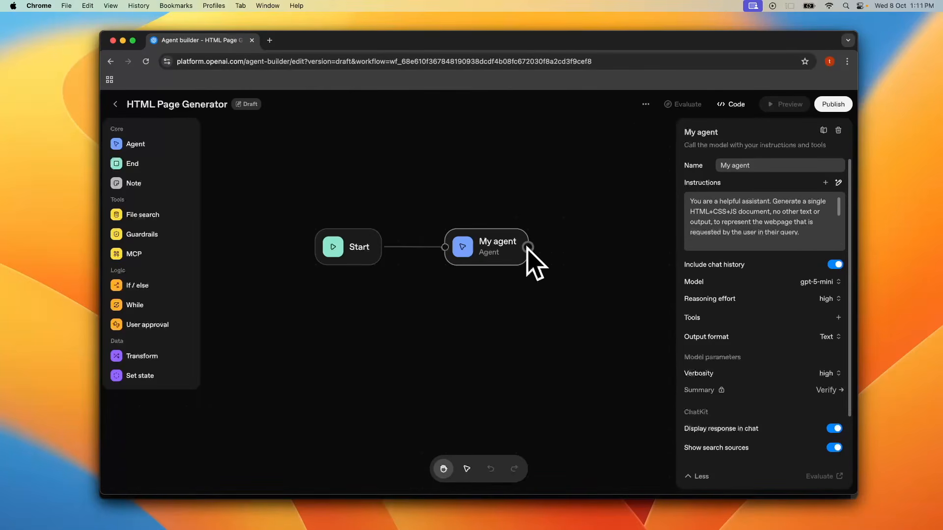
Step: Add an End node connected after the agent and place it in line with the other nodes
left_click_drag(527, 248, 598, 297)
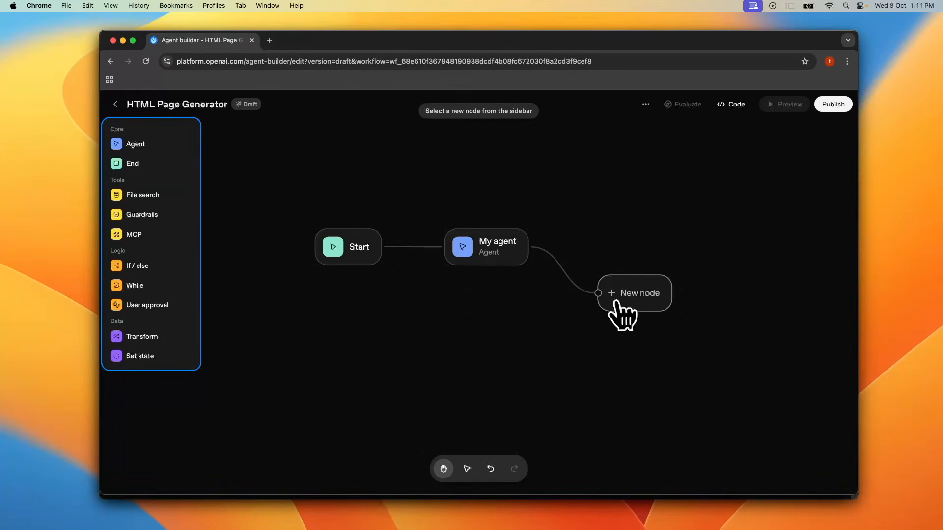
left_click(132, 164)
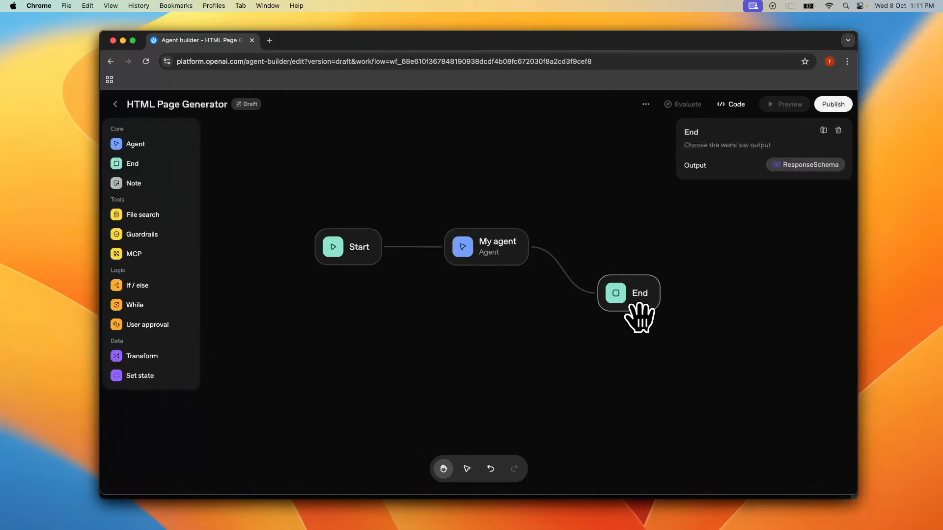
left_click_drag(619, 302, 596, 256)
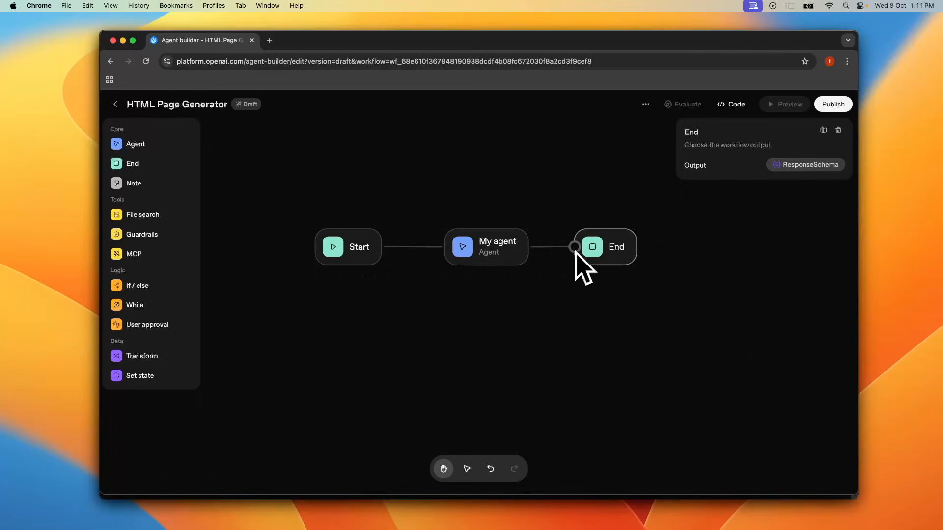
Step: Rename the agent node to One shot web page generator
left_click(499, 260)
triple_click(743, 165)
type("O")
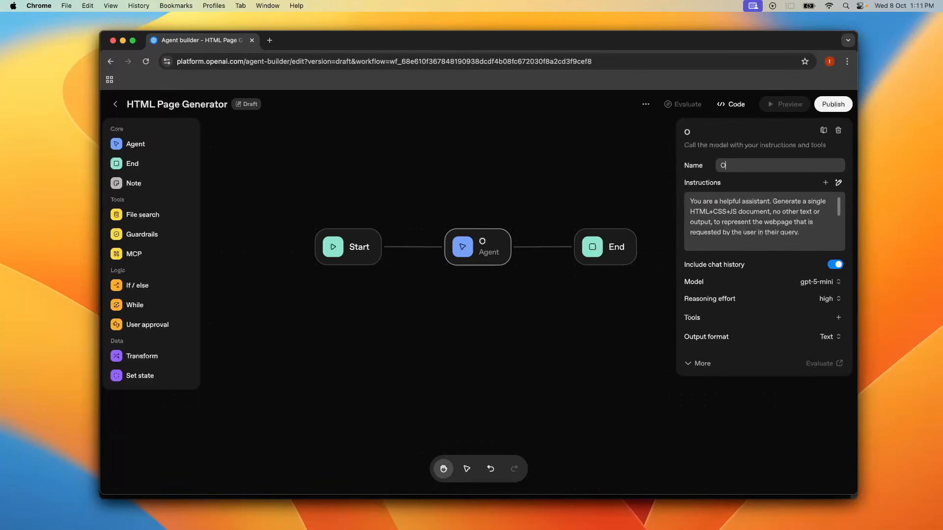
type("ne shot web")
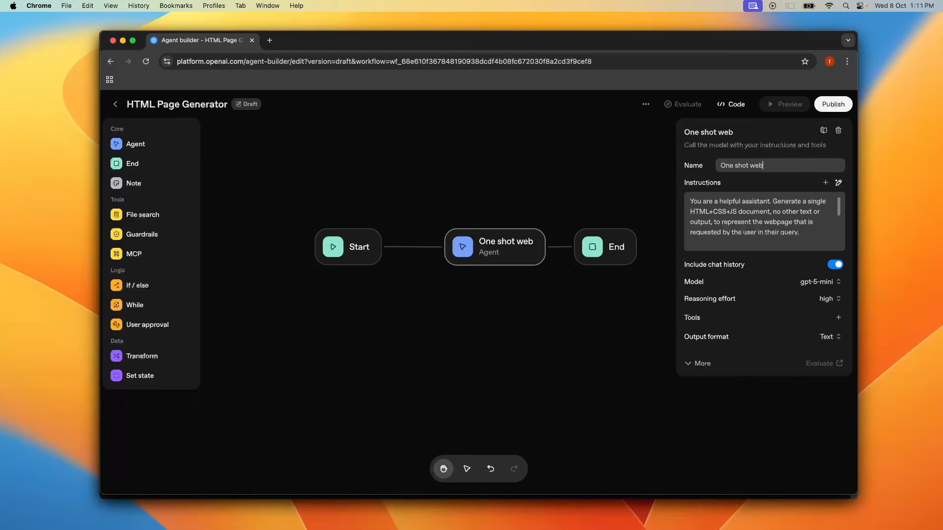
type(" page generator")
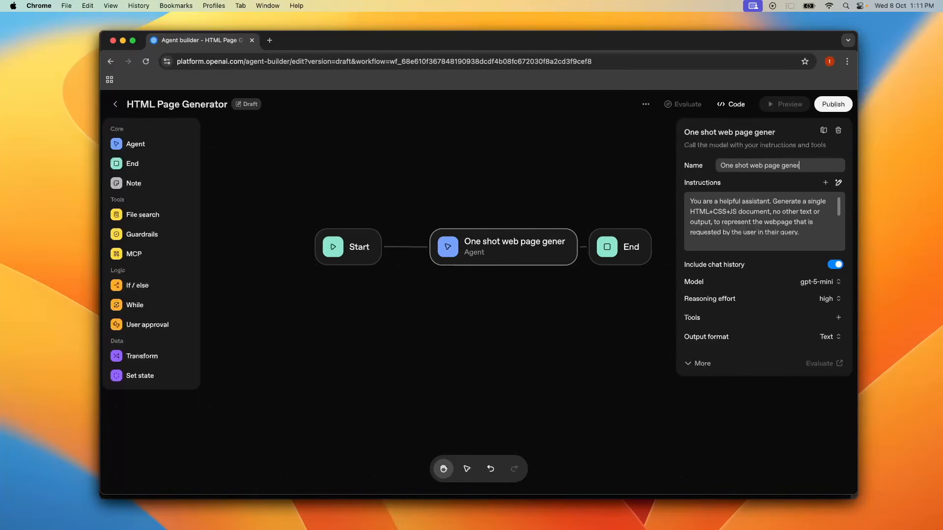
left_click(583, 311)
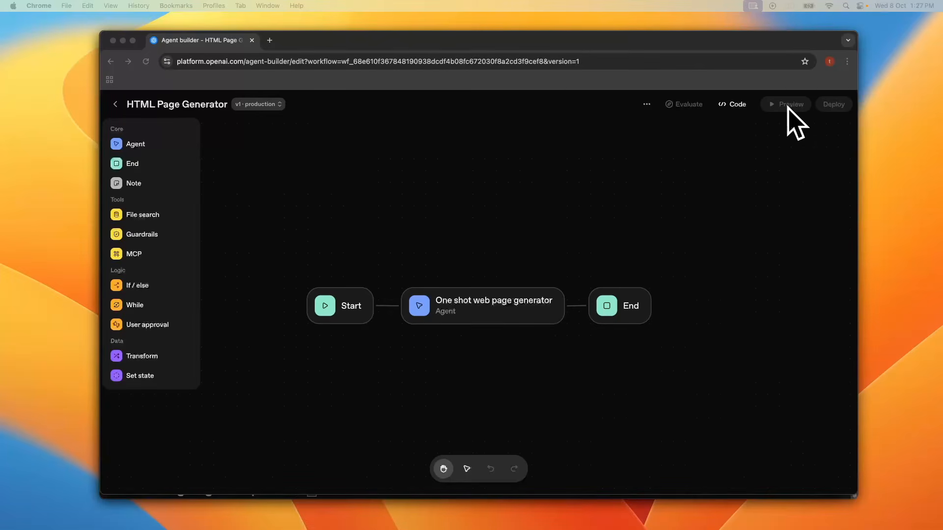
Step: Start organization verification through Persona, consenting to biometric processing and beginning the identity check
mouse_move(786, 108)
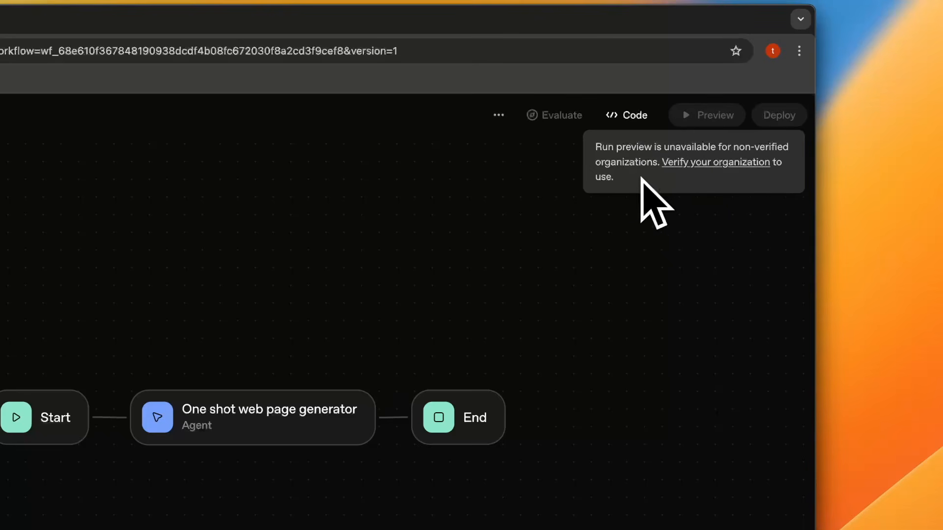
left_click(708, 165)
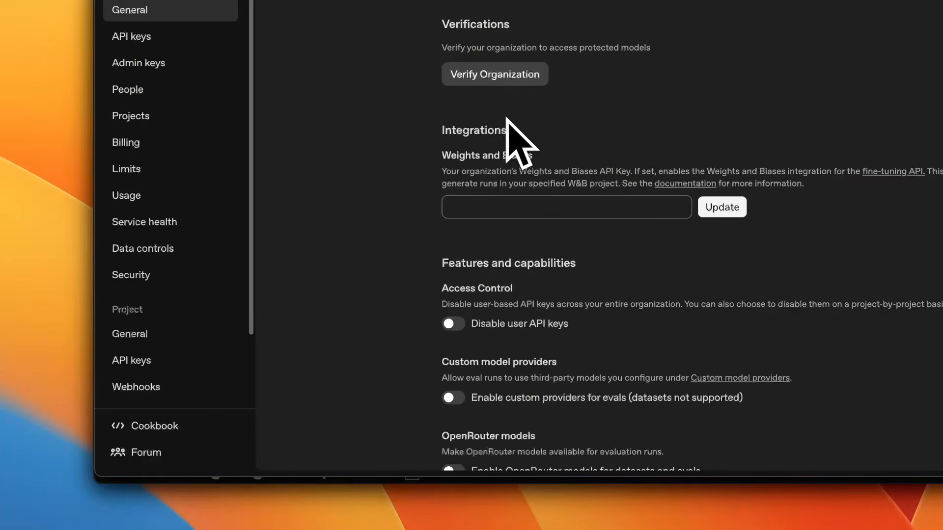
left_click(511, 83)
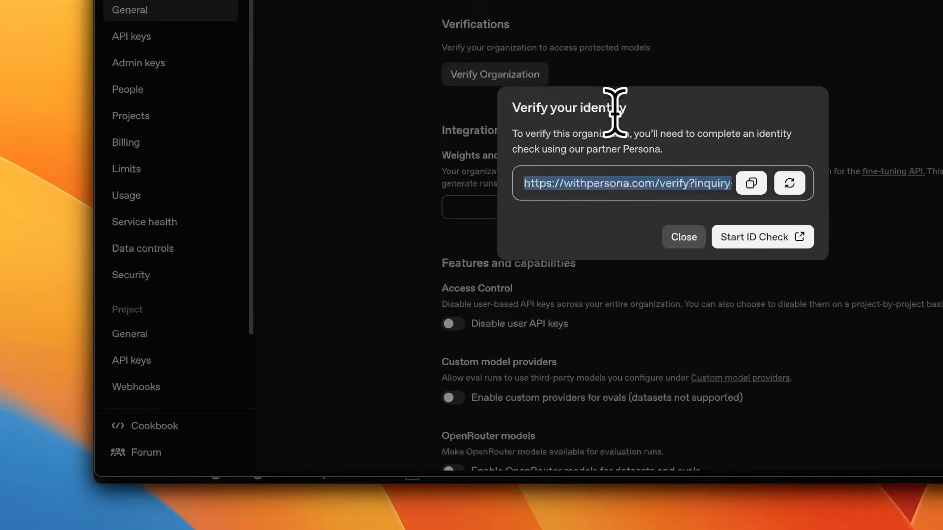
left_click(756, 237)
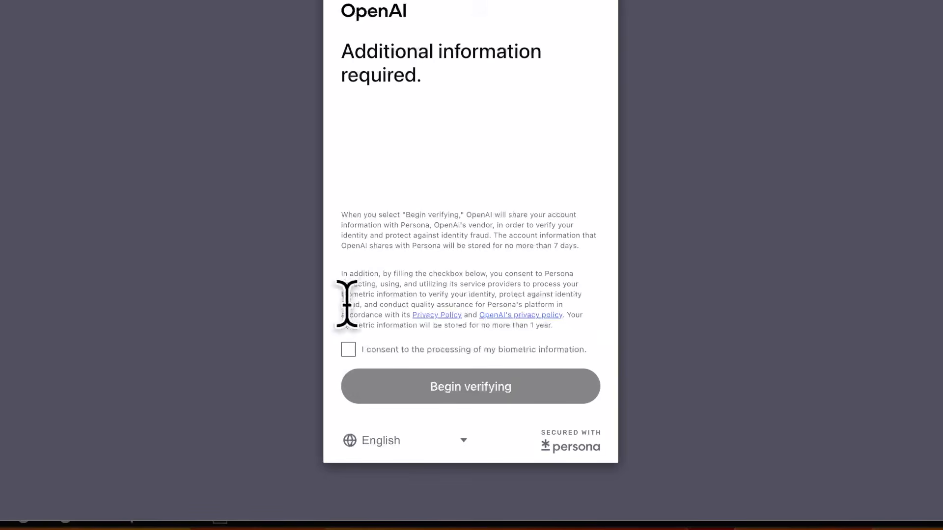
left_click(348, 350)
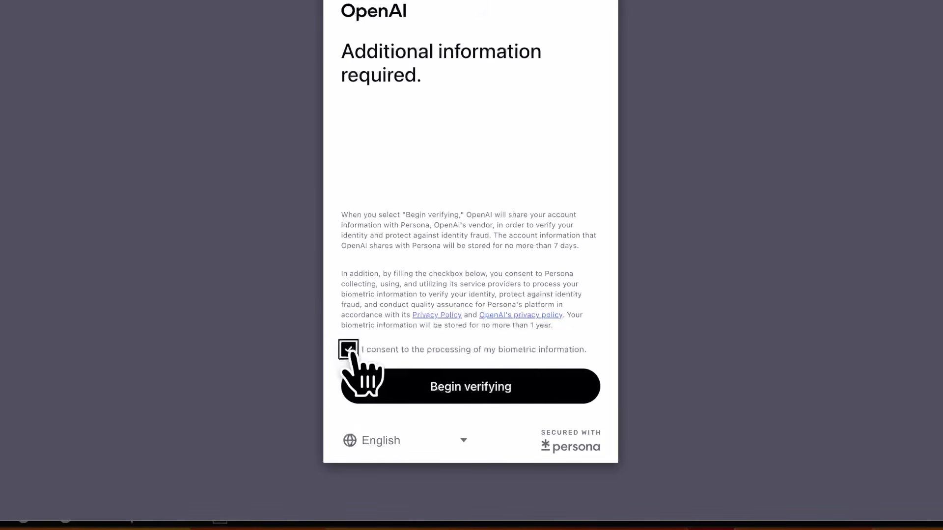
left_click(422, 386)
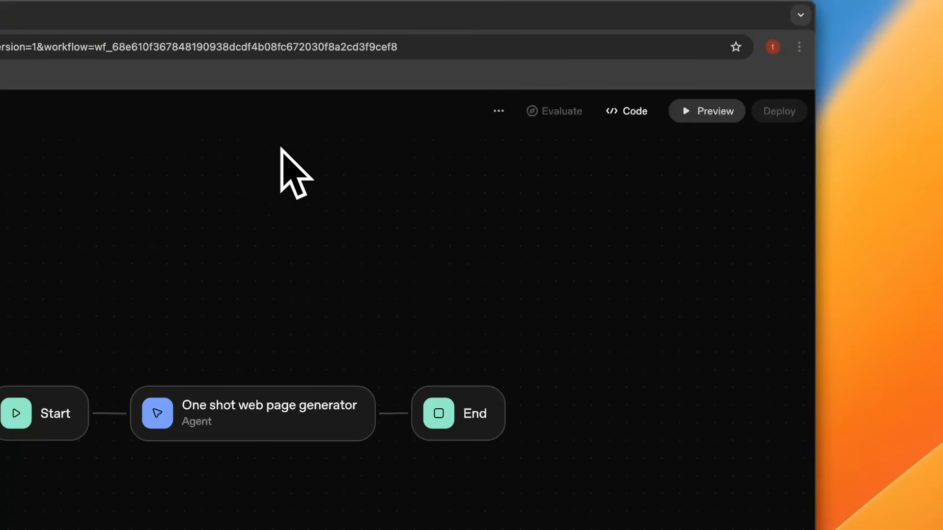
Step: Open the workflow preview to test it
left_click(706, 113)
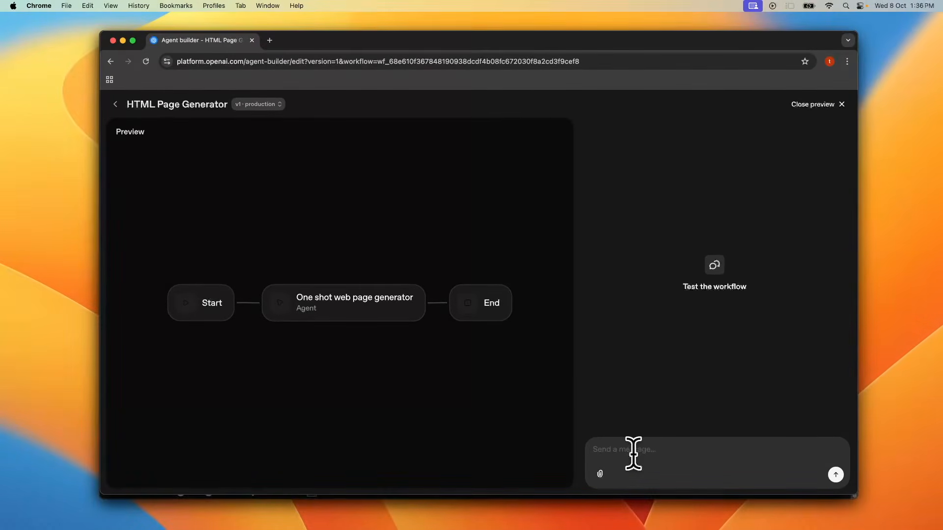
Step: Send a prompt asking for a landing page for an AI education company called The AI Language, and scroll through the generated code
type("build a landing page for an AI education company called The AI Language that teaches about building AI Agentsz")
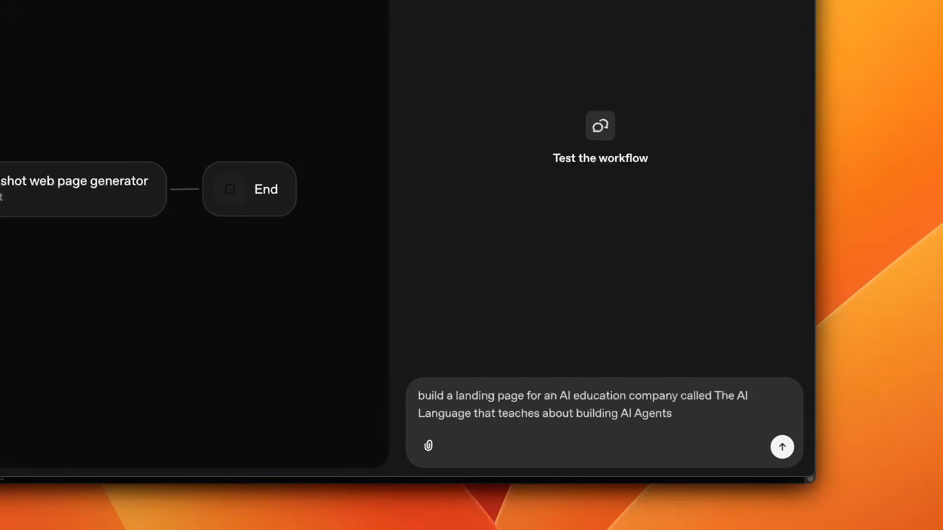
left_click(781, 448)
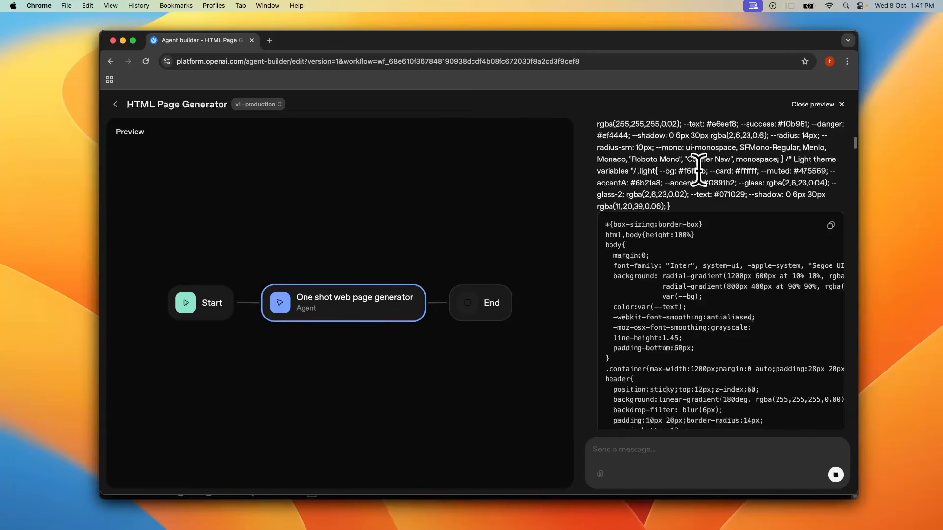
scroll(701, 261, "down", 10)
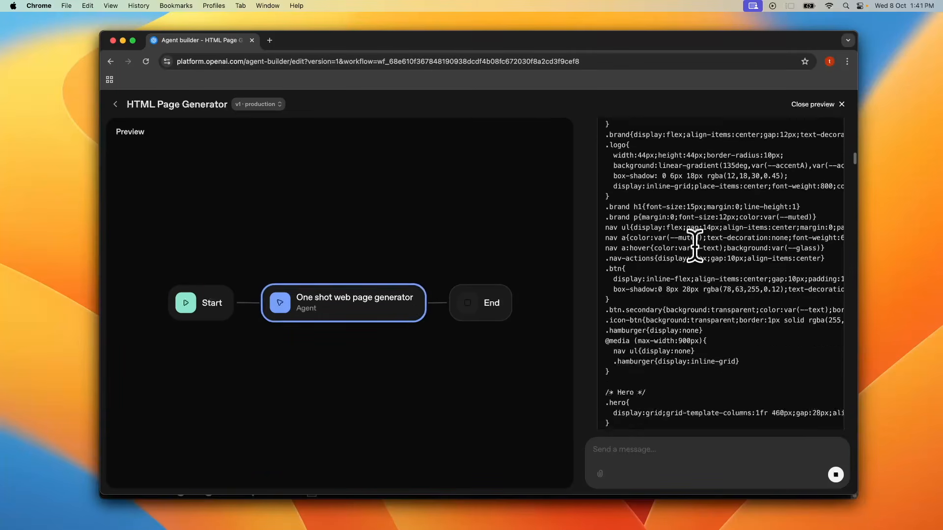
scroll(701, 261, "down", 15)
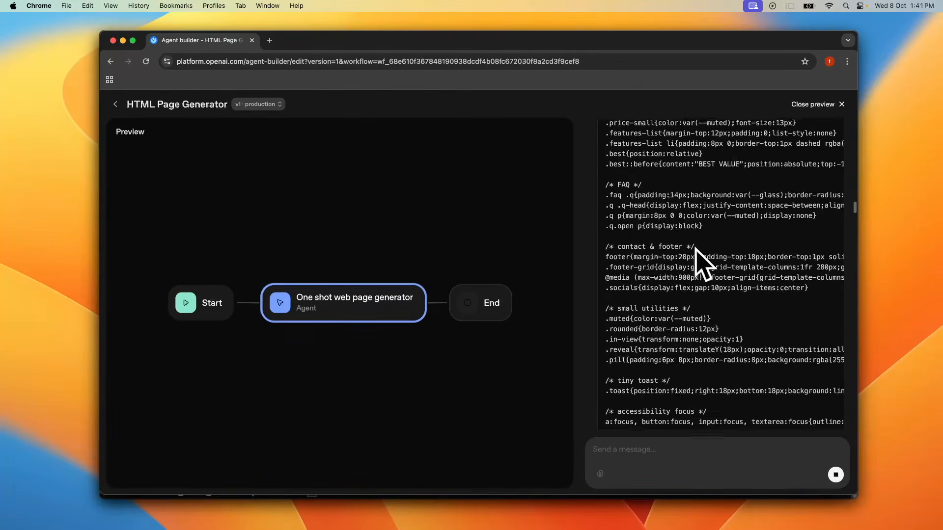
scroll(695, 244, "down", 10)
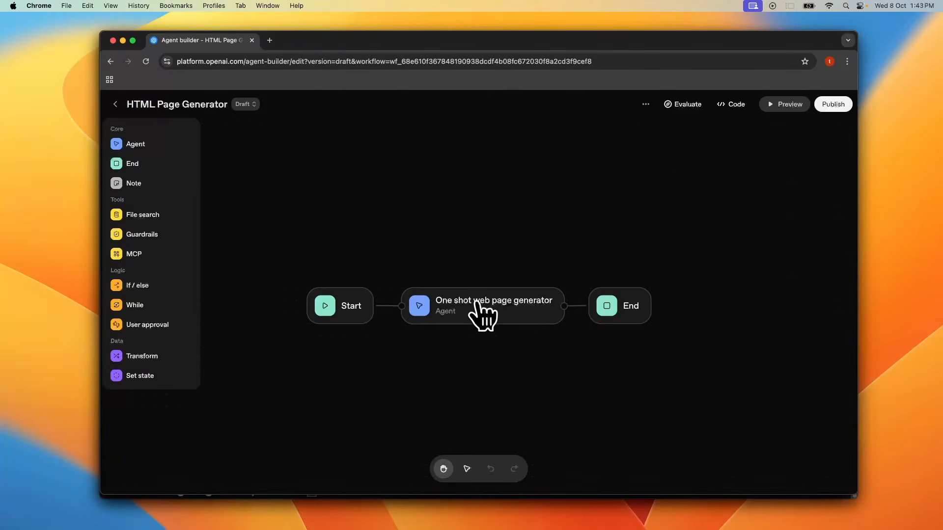
Step: Set the agent's output format to JSON with a schema containing a required string property htmlDoc describing the requested webpage
left_click(483, 315)
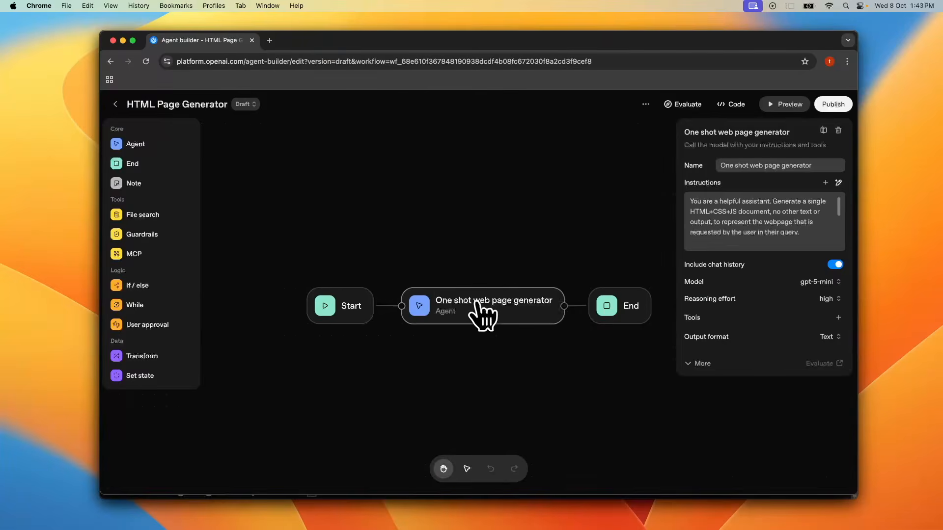
left_click(833, 341)
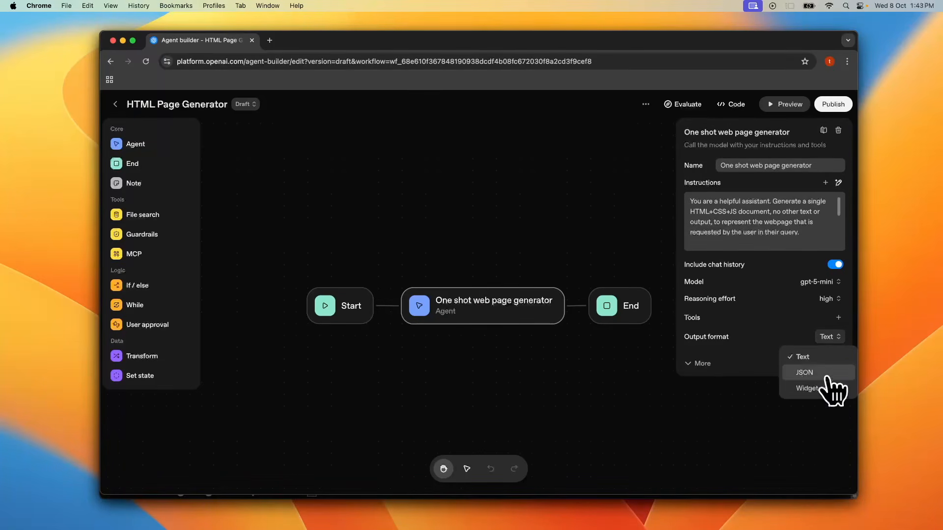
left_click(826, 375)
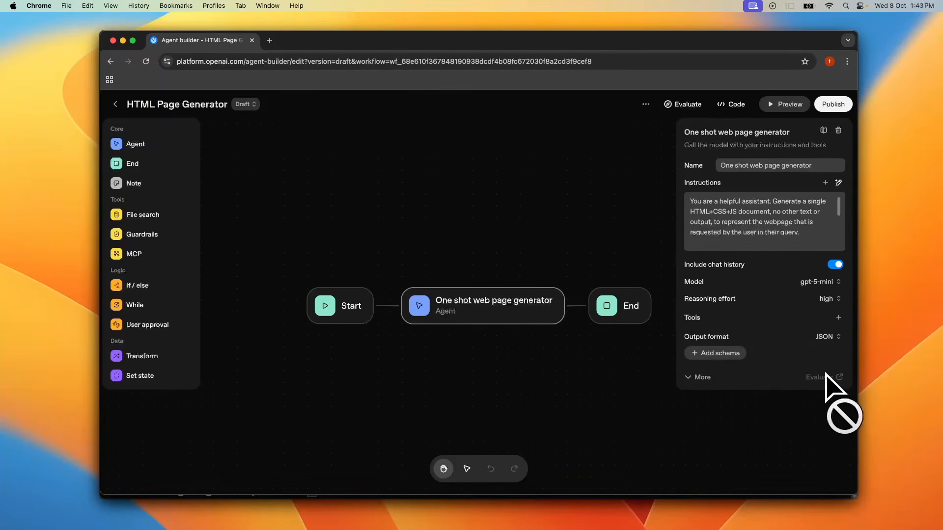
left_click(718, 354)
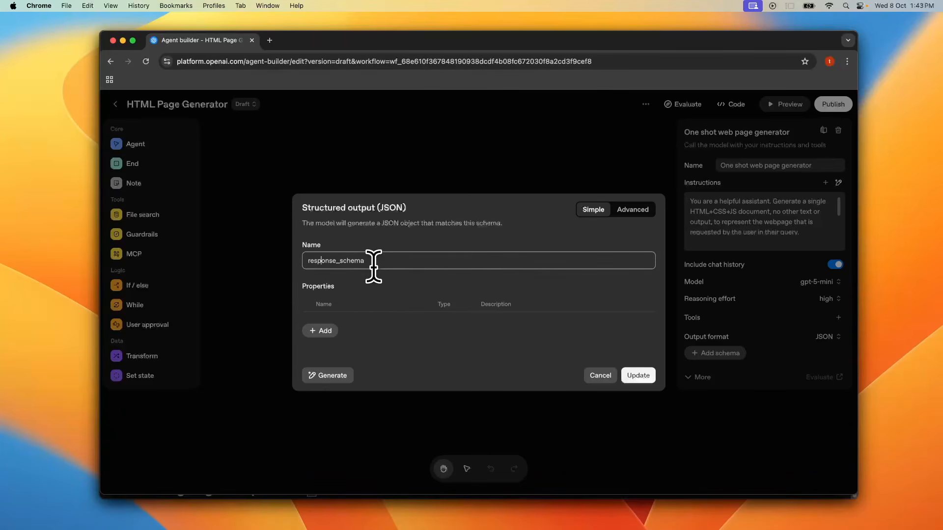
left_click(324, 332)
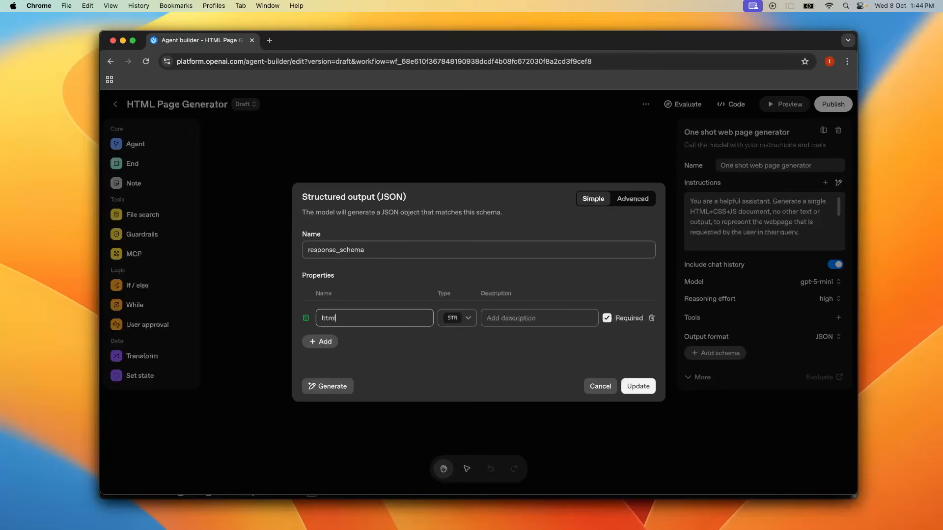
key("Tab")
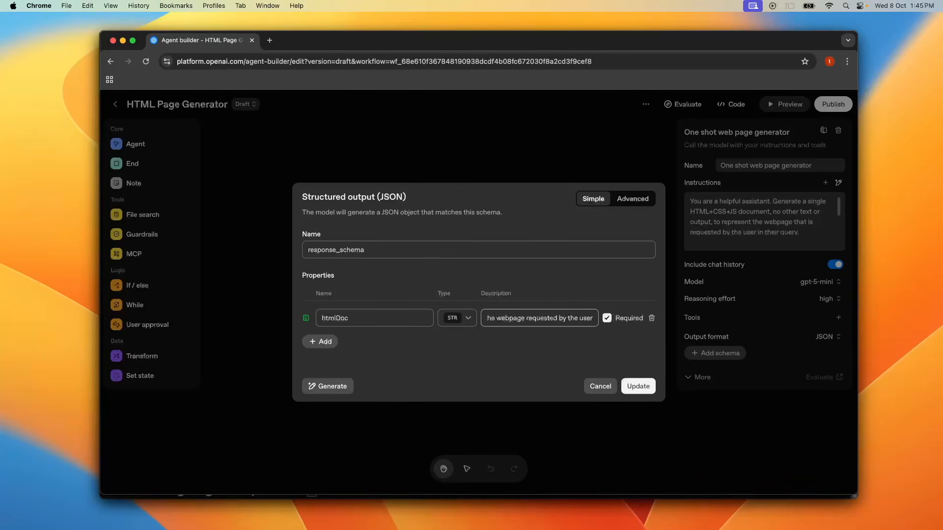
left_click(633, 387)
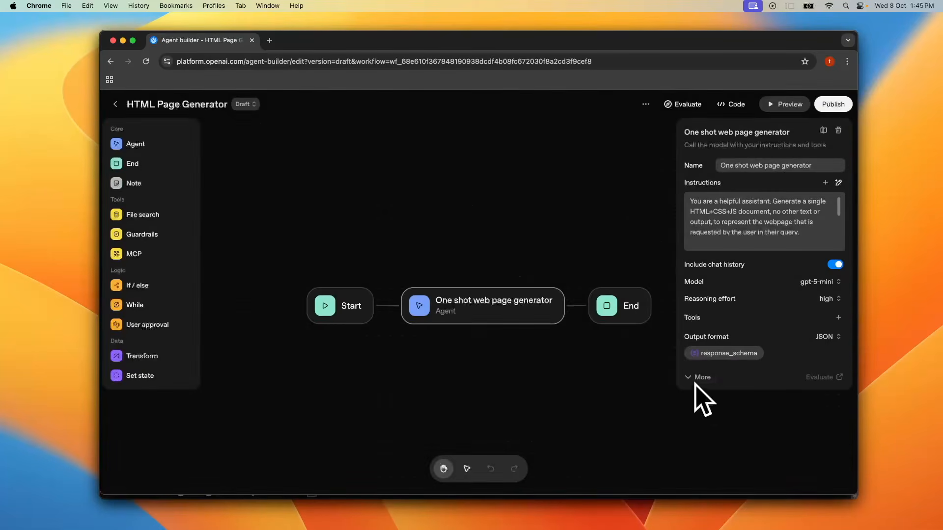
Step: Preview the workflow and send: build a landing page for an AI education company called The AI Language that teaches students how to build AI Agents
left_click(788, 104)
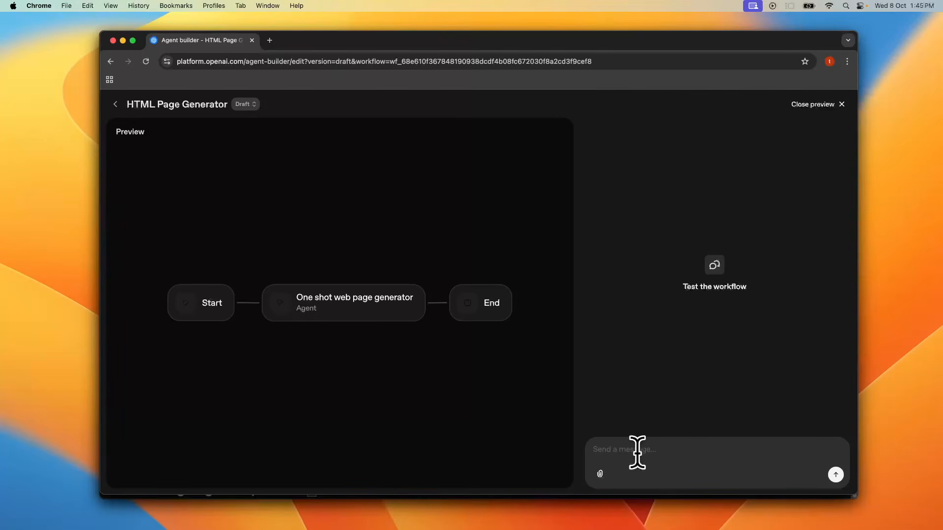
type("build a landing page for an AI education company called The AI Language that teaches students how to build AI Agentsz")
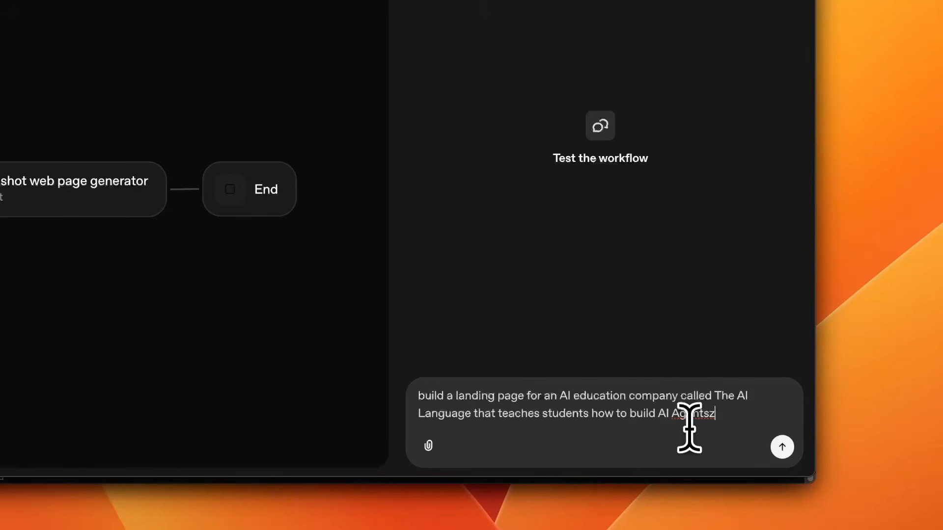
key("BackSpace")
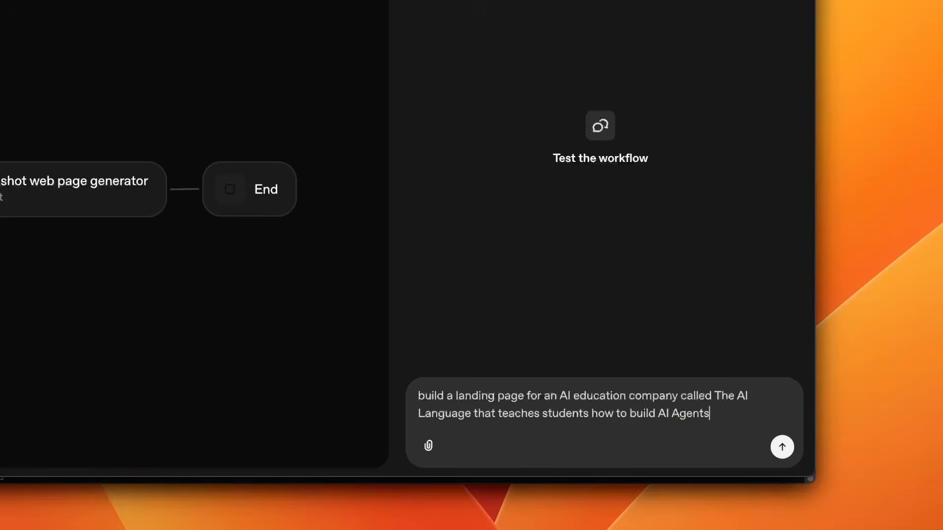
key("Return")
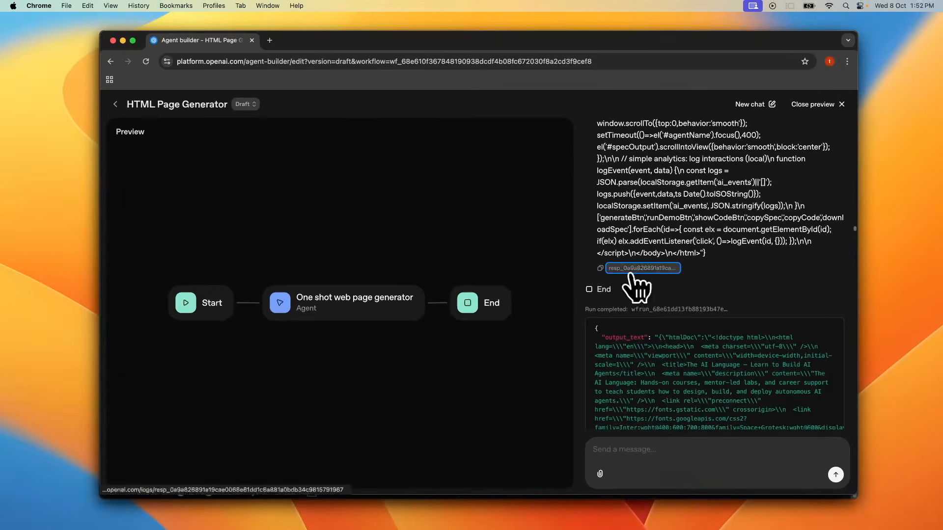
Step: Open the run's response log to inspect its configuration and output, then close that tab
left_click(633, 274)
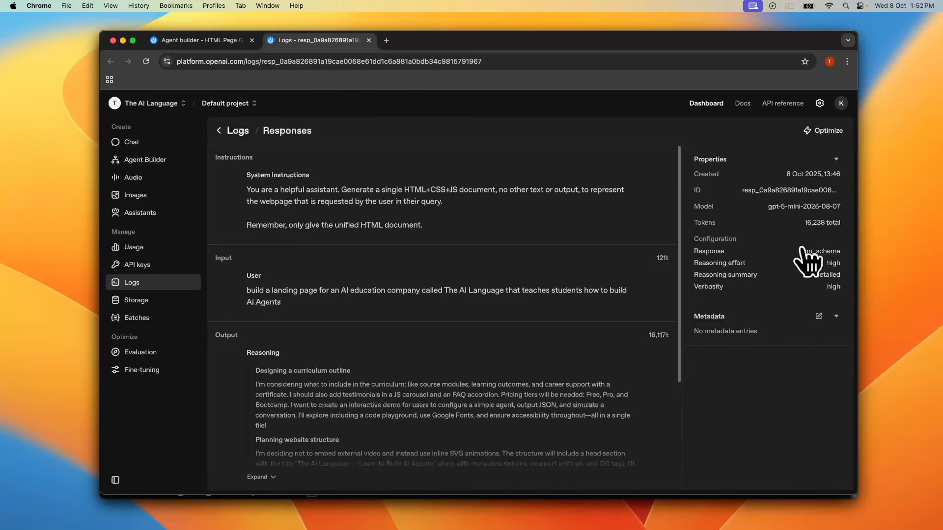
mouse_move(815, 230)
scroll(439, 308, "down", 5)
scroll(442, 344, "up", 5)
key("super+w")
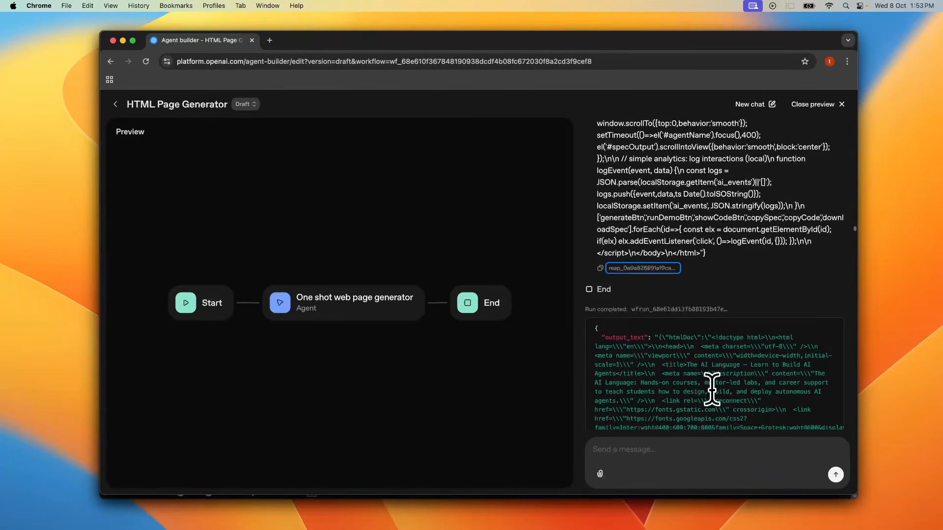
Step: Select the whole JSON output of the run in the preview
scroll(712, 388, "down", 2)
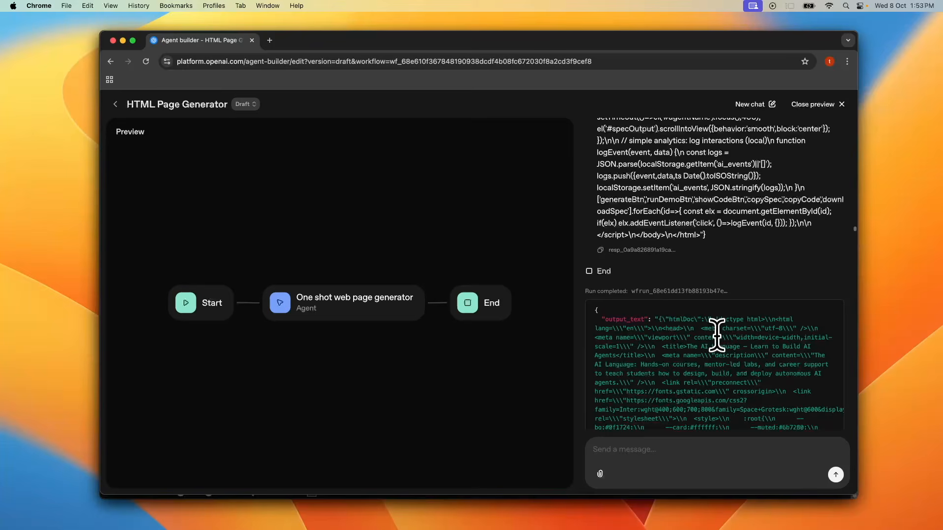
left_click_drag(705, 319, 750, 428)
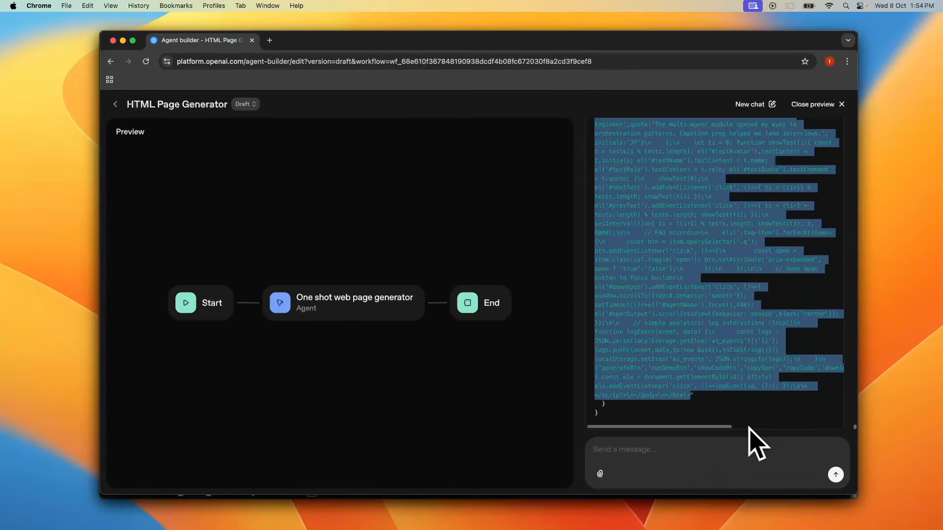
Step: Switch to Visual Studio Code and create a new file test.html on the Desktop
key("super+space")
type("code")
key("Return")
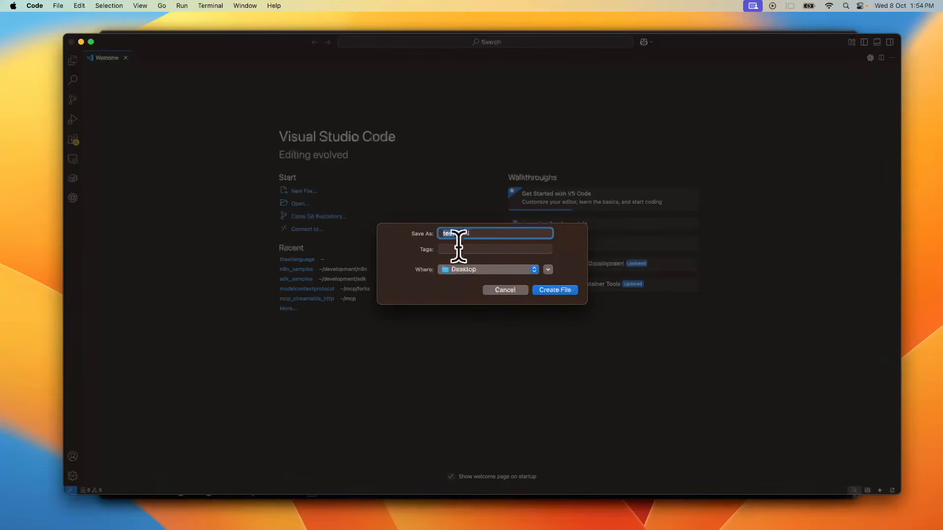
left_click(554, 290)
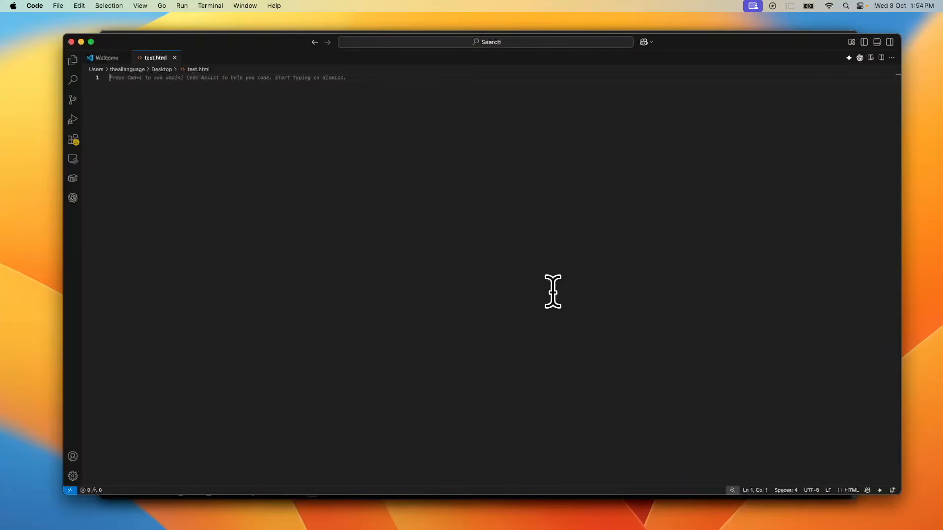
Step: Paste the JSON output into test.html and delete the wrapper lines and key before the htmlDoc string
key("super+v")
scroll(553, 291, "left", 10)
key("Up")
key("super+Left")
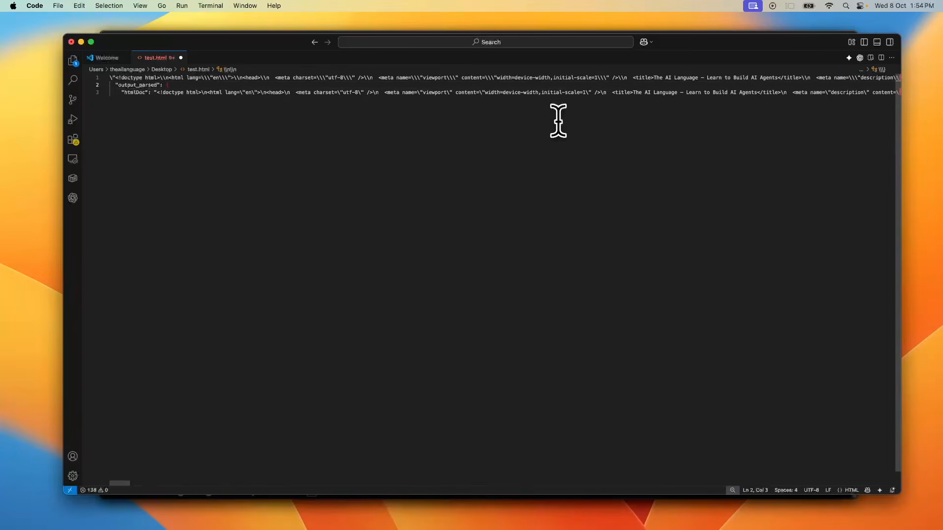
key("shift+Down")
key("shift+Down")
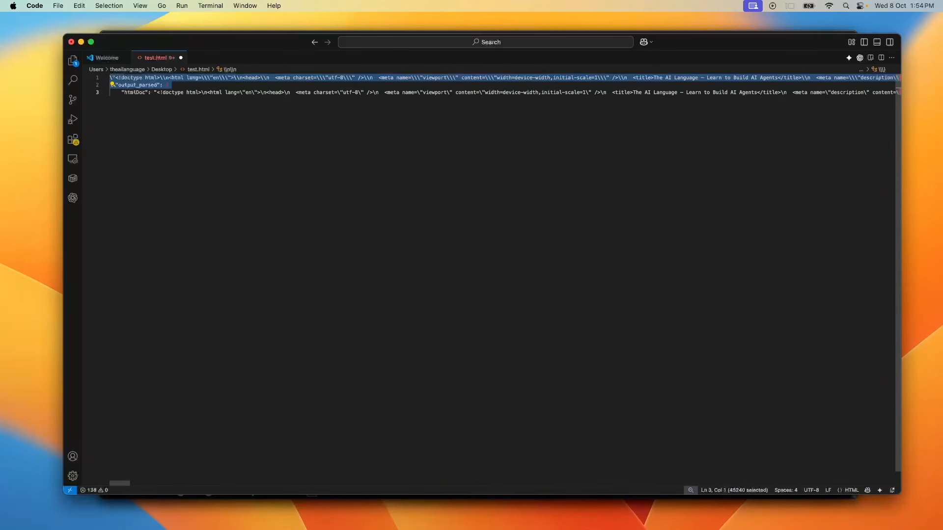
key("BackSpace")
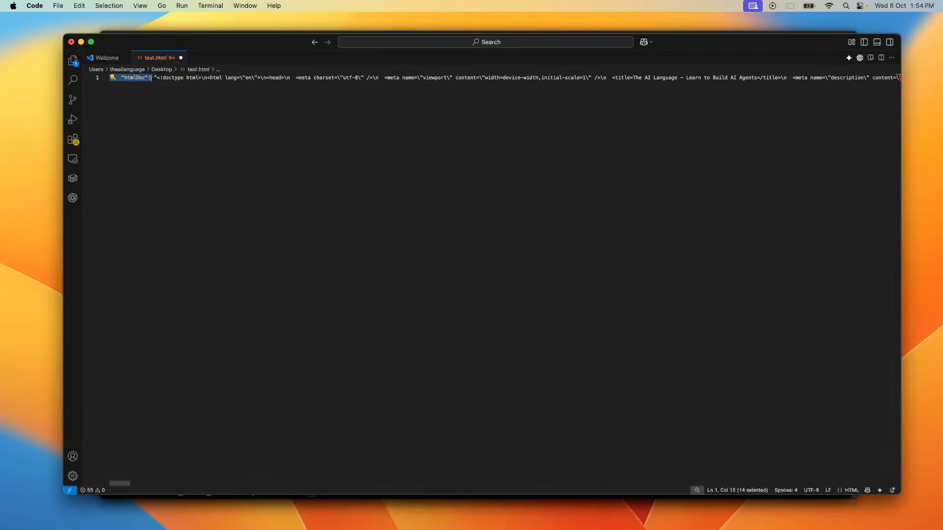
key("BackSpace")
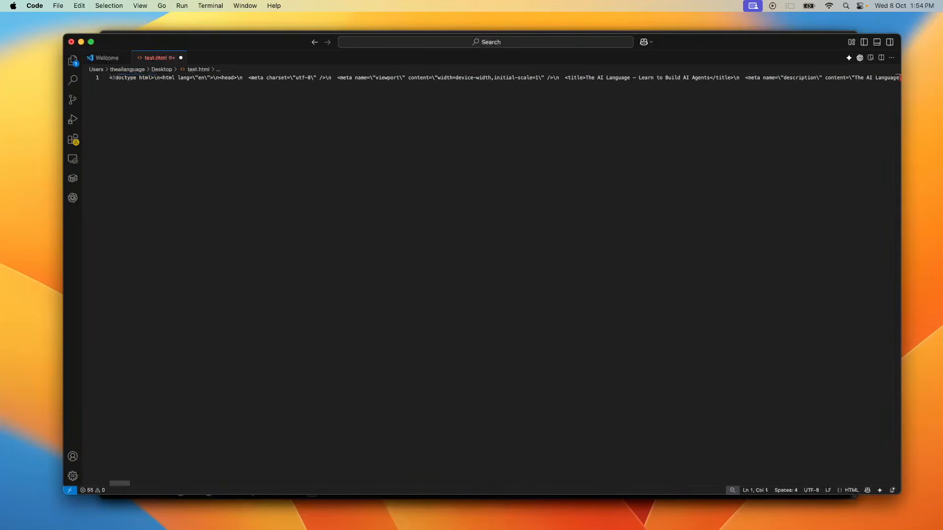
Step: Format the test.html document
right_click(540, 244)
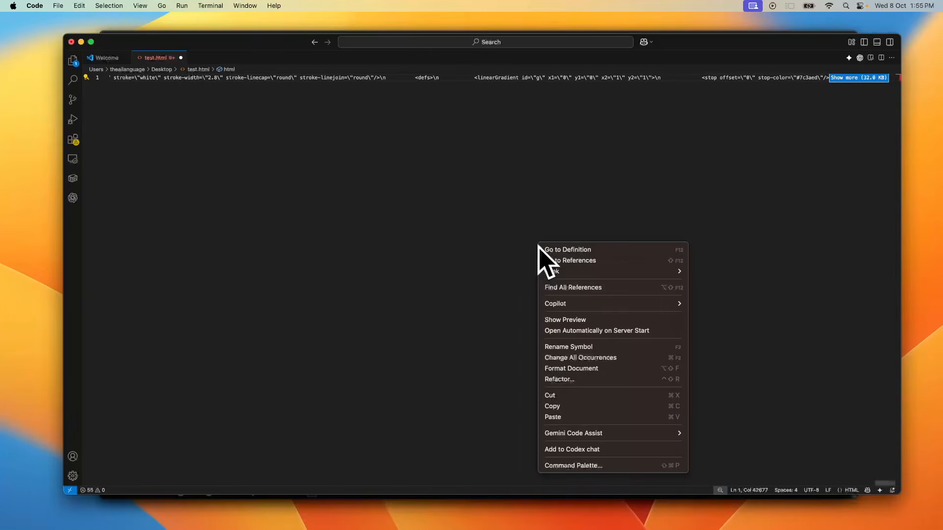
left_click(563, 369)
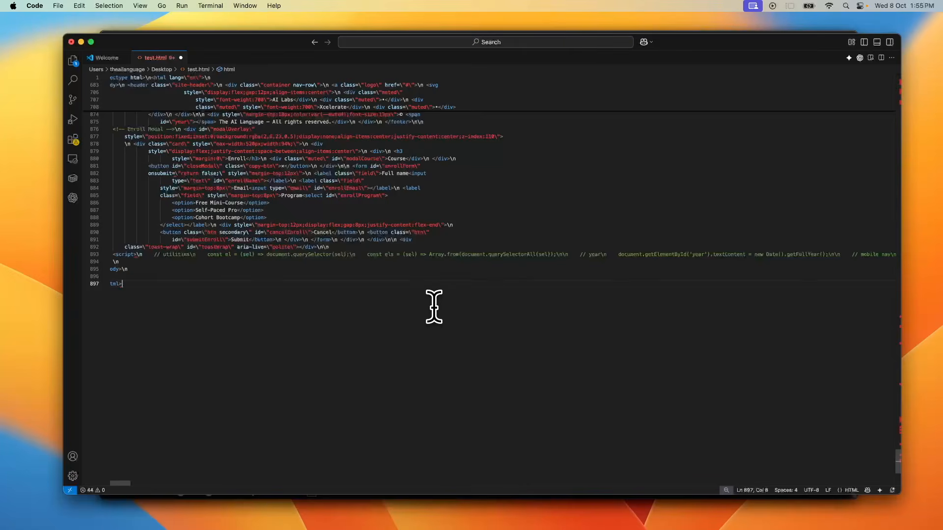
key("super+Left")
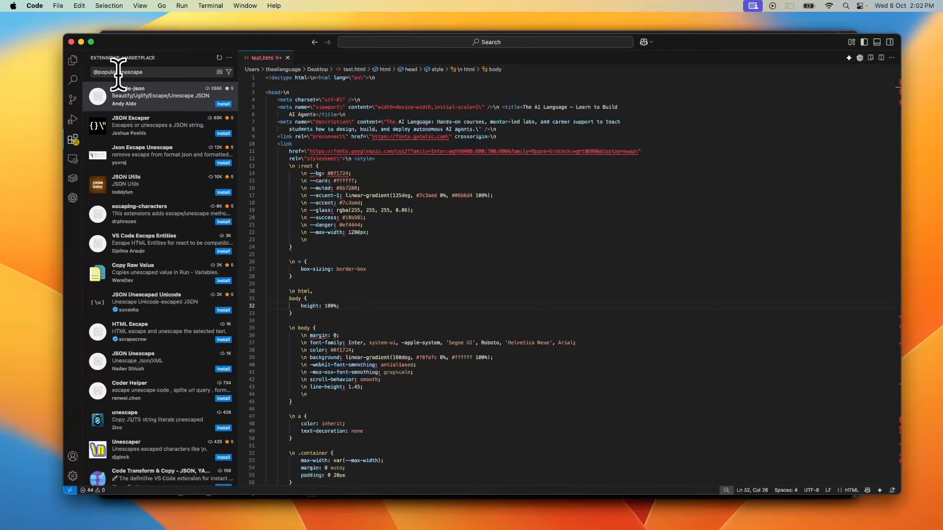
Step: Install the vscode-json extension by Andy Aldo, trusting the publisher
left_click(156, 114)
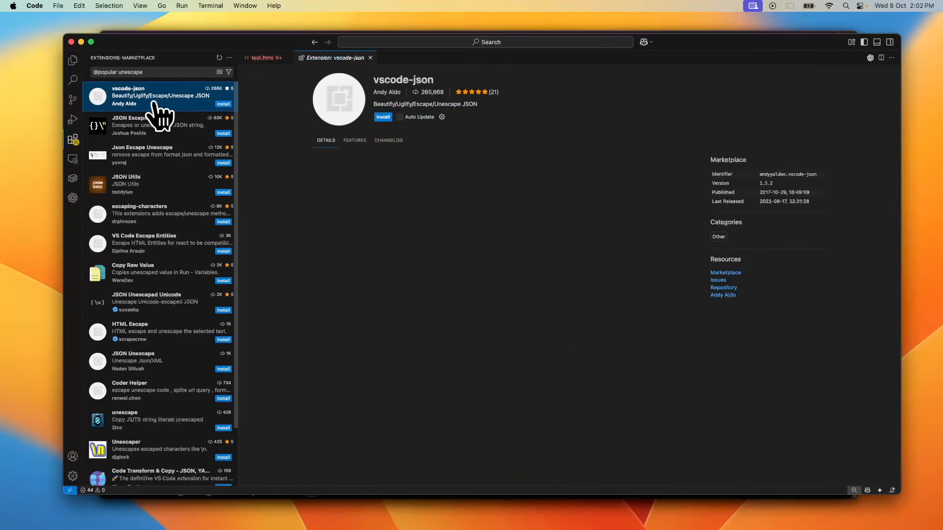
left_click(382, 118)
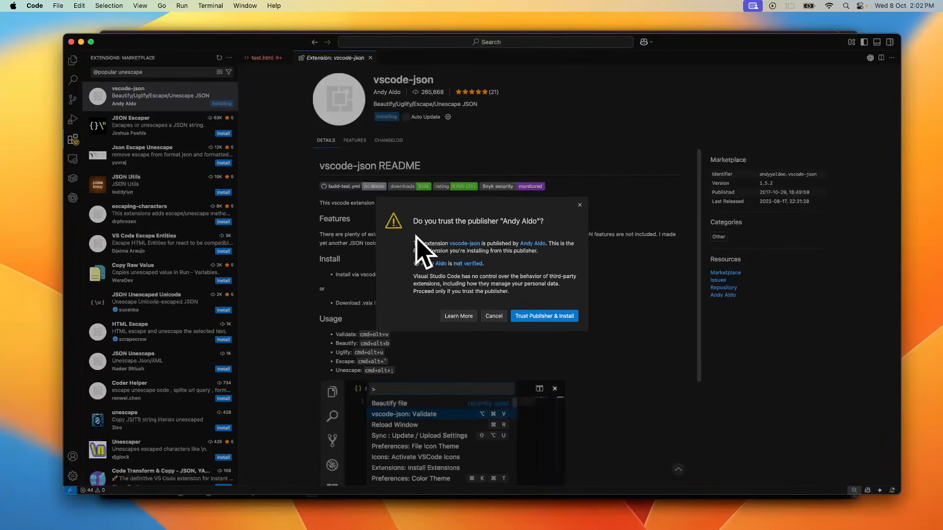
left_click(548, 316)
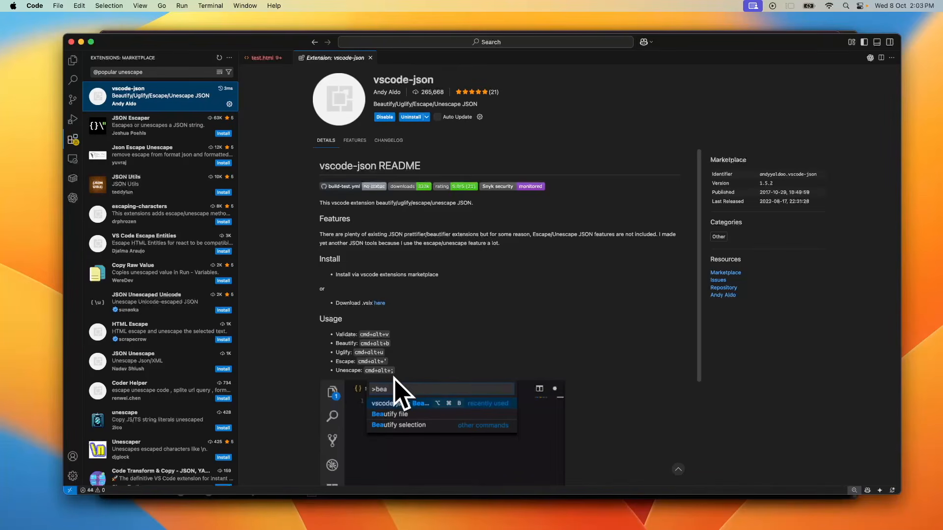
Step: Close the extension page and unescape the entire contents of test.html
left_click(72, 60)
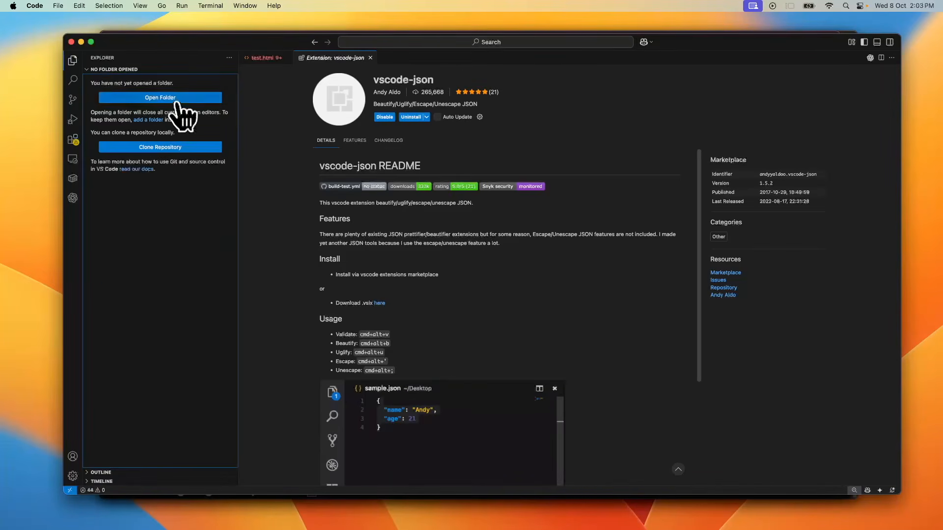
key("super+w")
key("super+a")
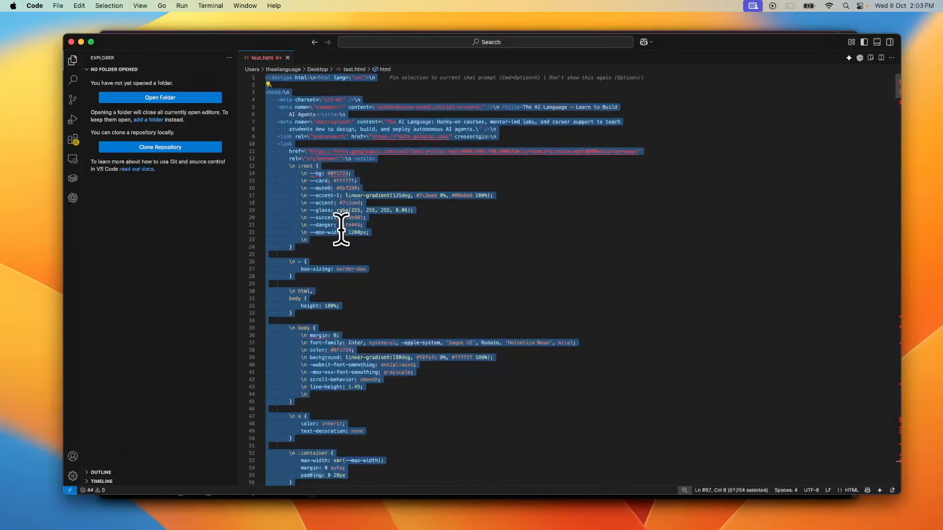
key("super+alt+;")
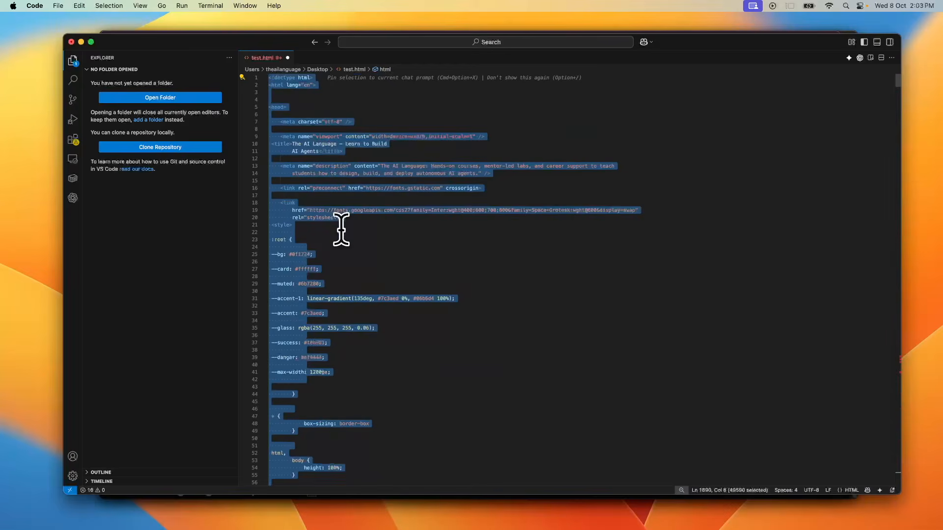
Step: Delete the leftover characters after the closing html tag and join the split 'Self-Paced Pro' onclick string onto one line
key("Right")
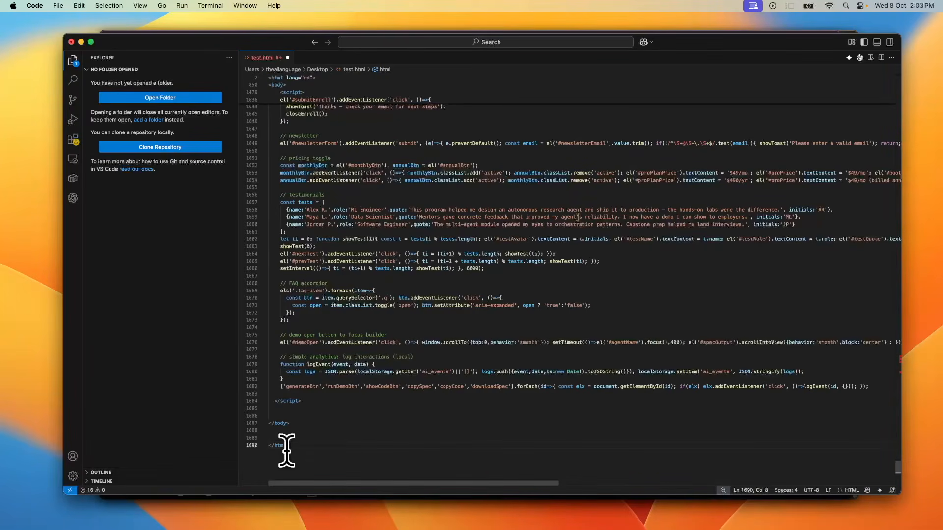
key("Delete")
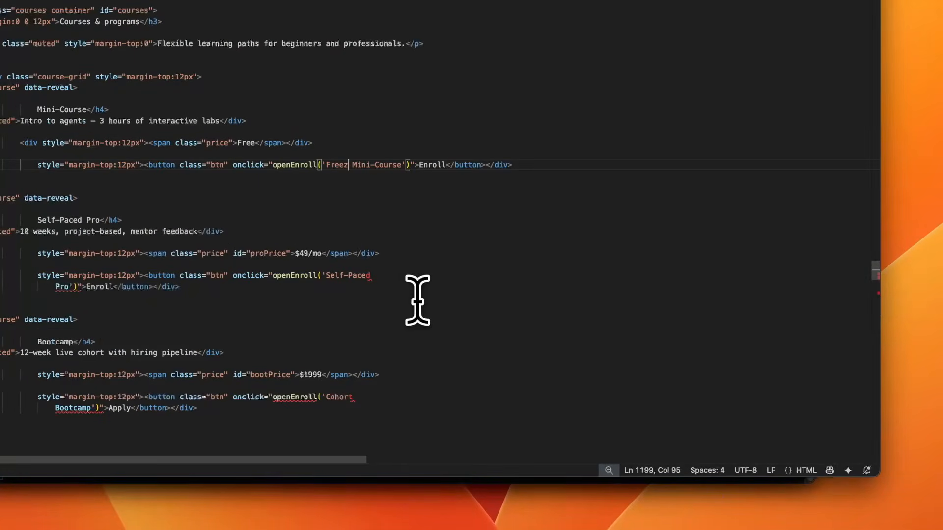
left_click(393, 283)
left_click(402, 270)
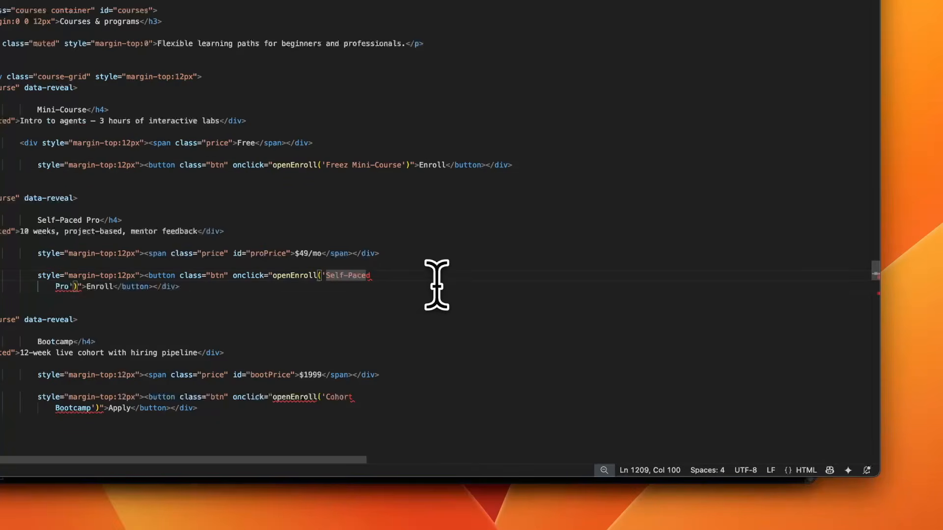
key("shift+Down")
key("shift+Left")
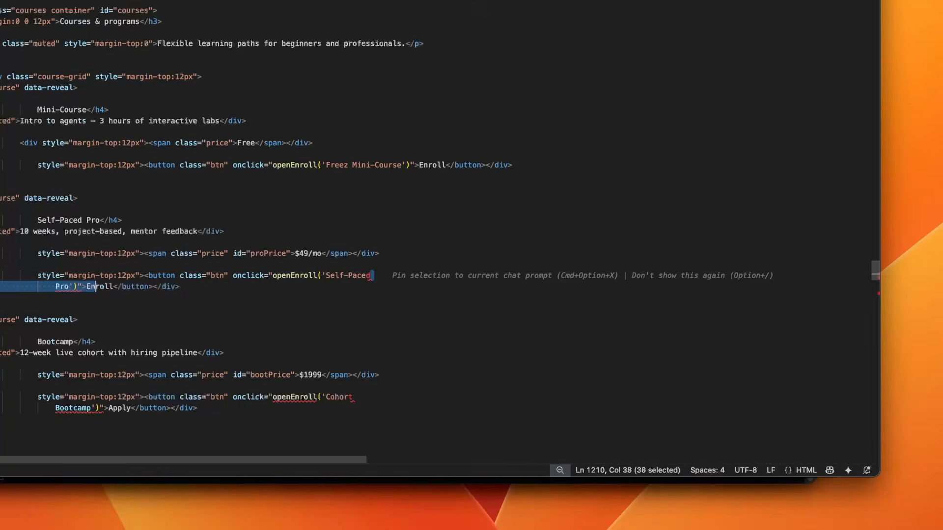
key("BackSpace")
Step: Join the split 'Cohort Bootcamp' onclick string onto one line and touch up the 'Self-Paced Pro' label
left_click(352, 386)
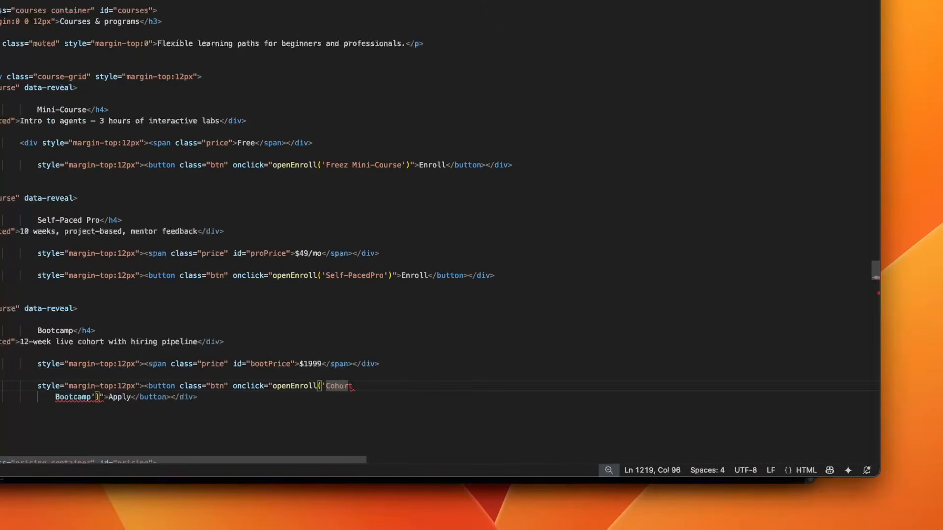
key("shift+Right")
key("shift+Right")
left_click(374, 274)
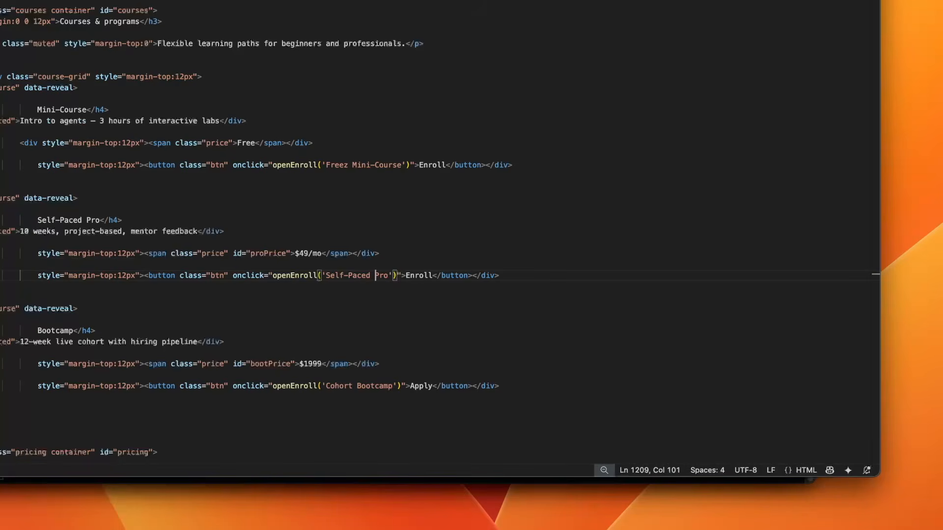
type("z")
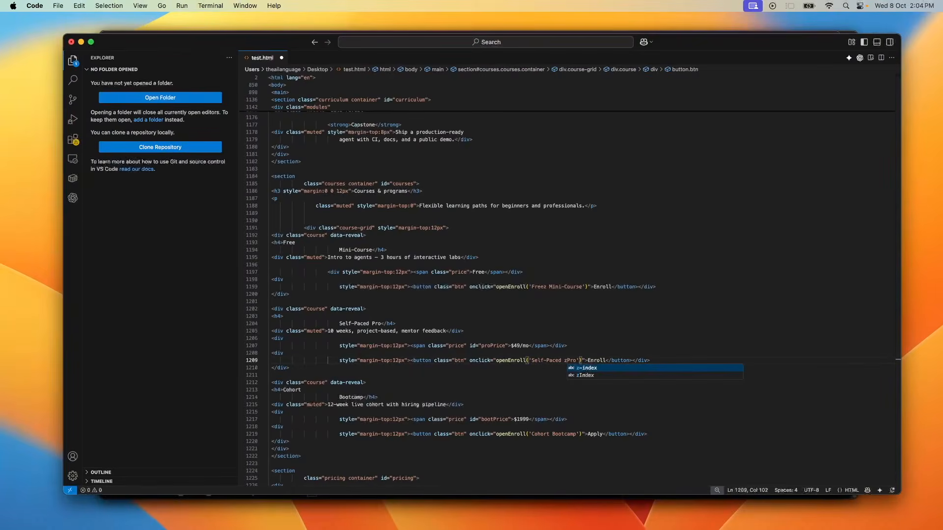
Step: Switch to the browser and scroll through the rendered test.html page to review its sections
key("super+Tab")
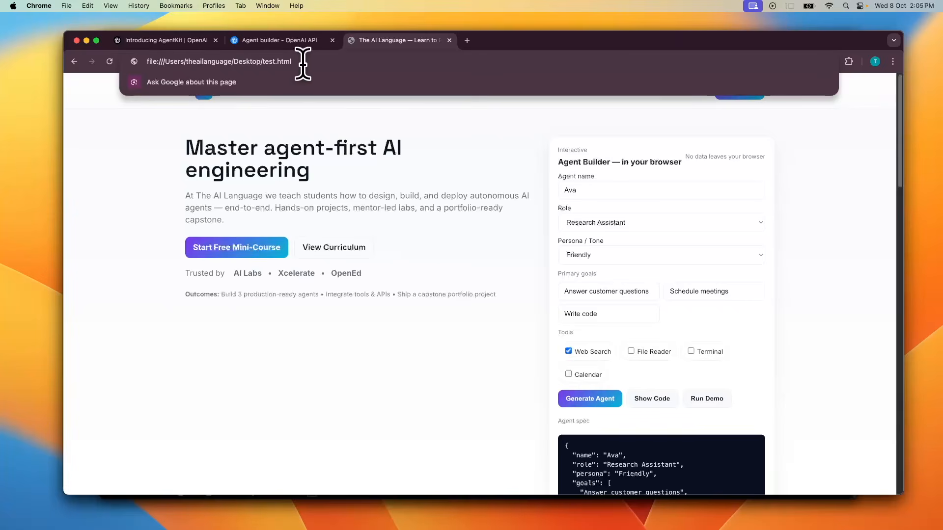
left_click(303, 128)
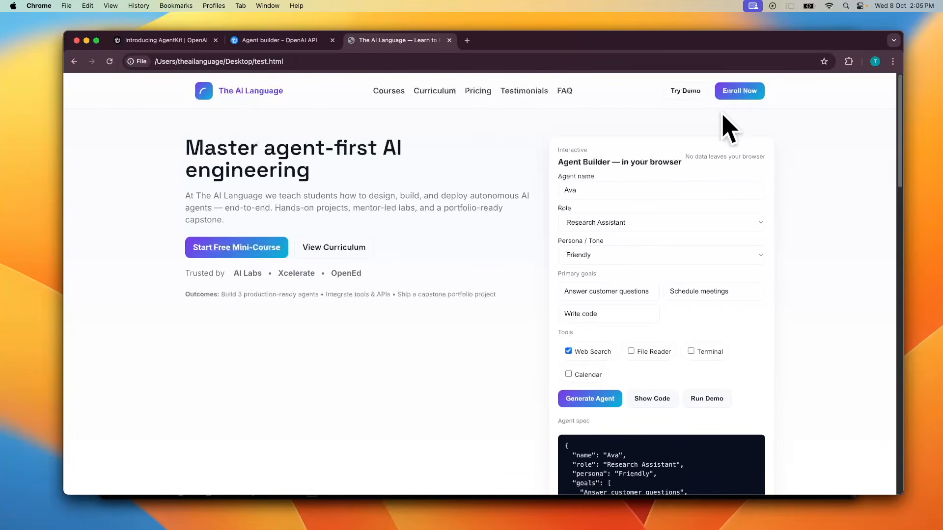
scroll(841, 270, "down", 5)
scroll(841, 269, "up", 5)
scroll(718, 412, "down", 10)
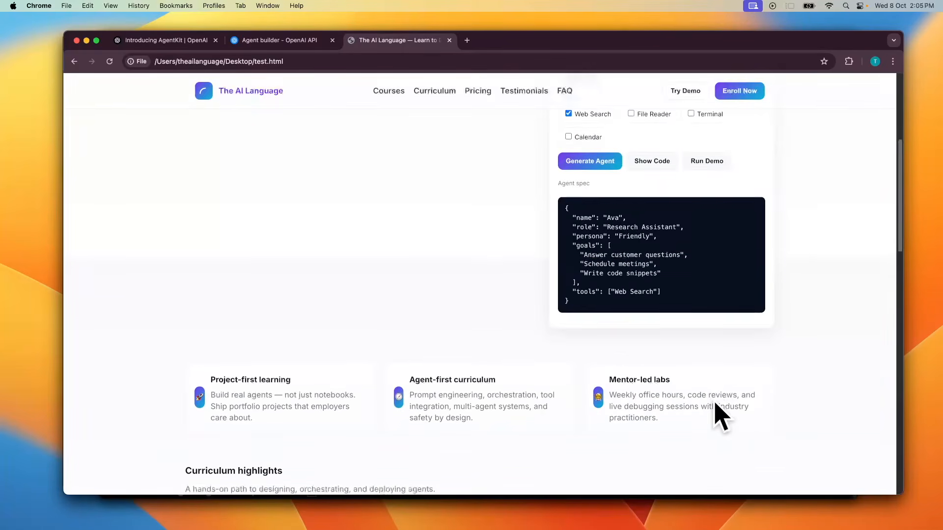
scroll(718, 412, "down", 5)
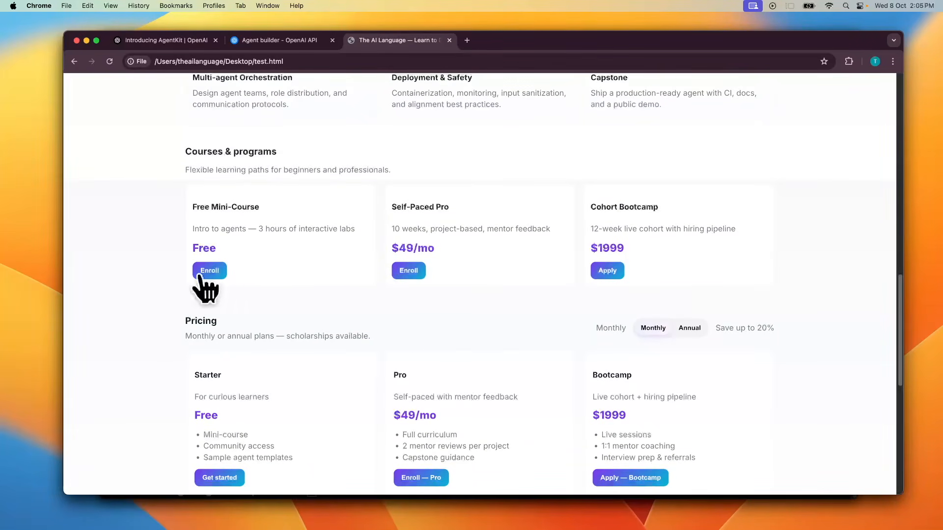
scroll(398, 283, "down", 3)
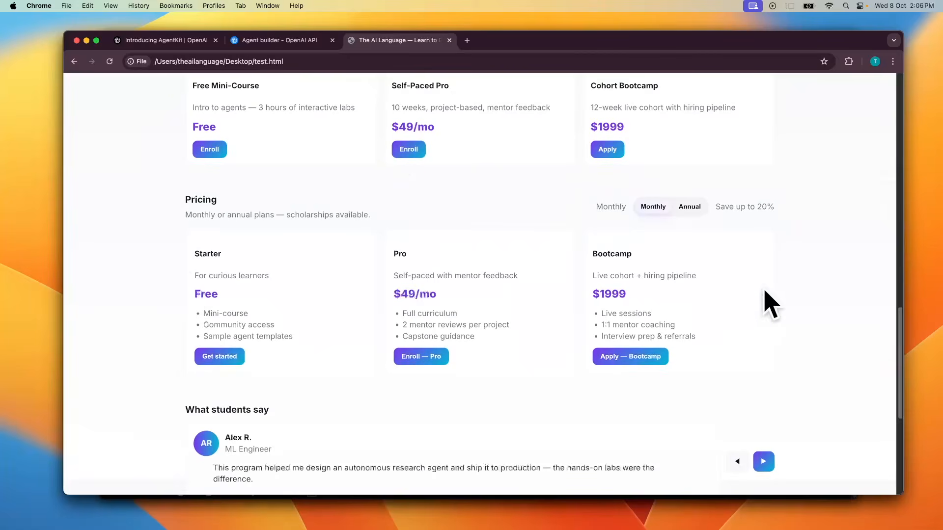
scroll(664, 370, "down", 5)
scroll(260, 277, "down", 2)
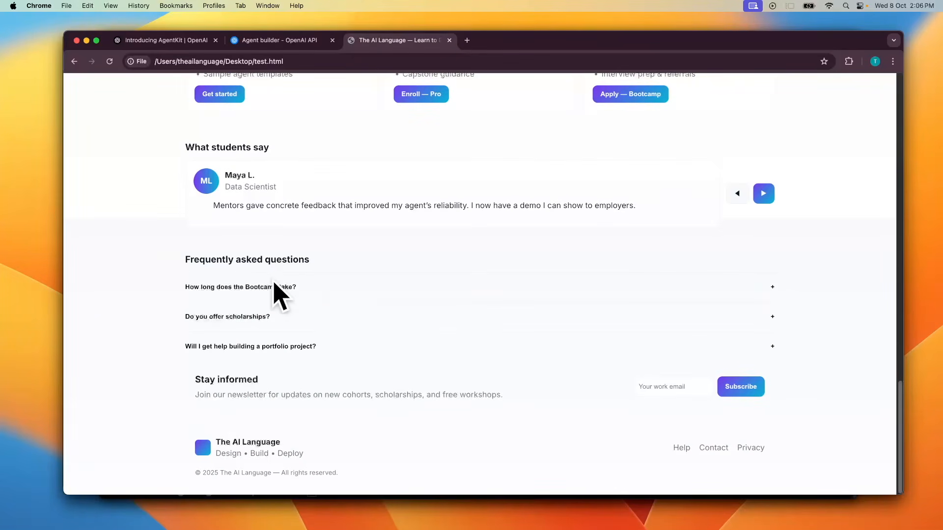
Step: Expand the first two FAQ questions and scroll back to the top of the page
left_click(770, 288)
left_click(770, 336)
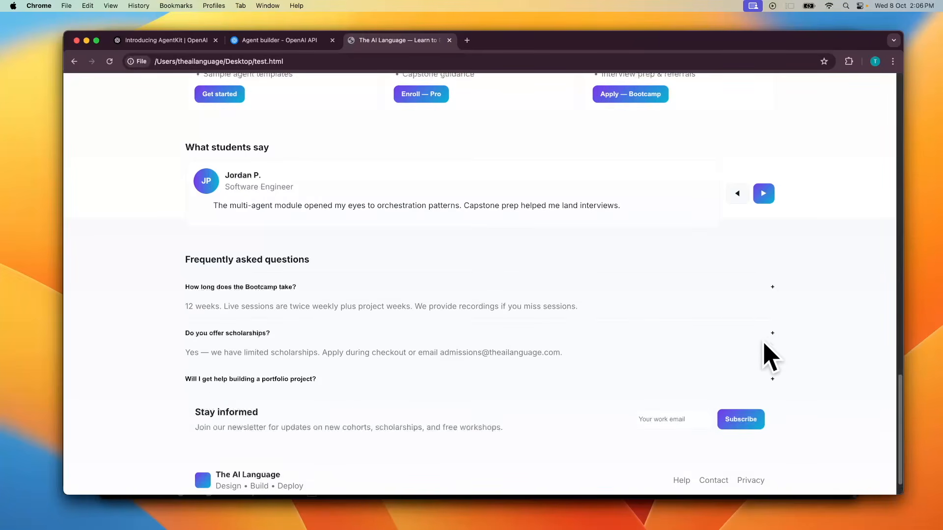
scroll(732, 343, "down", 1)
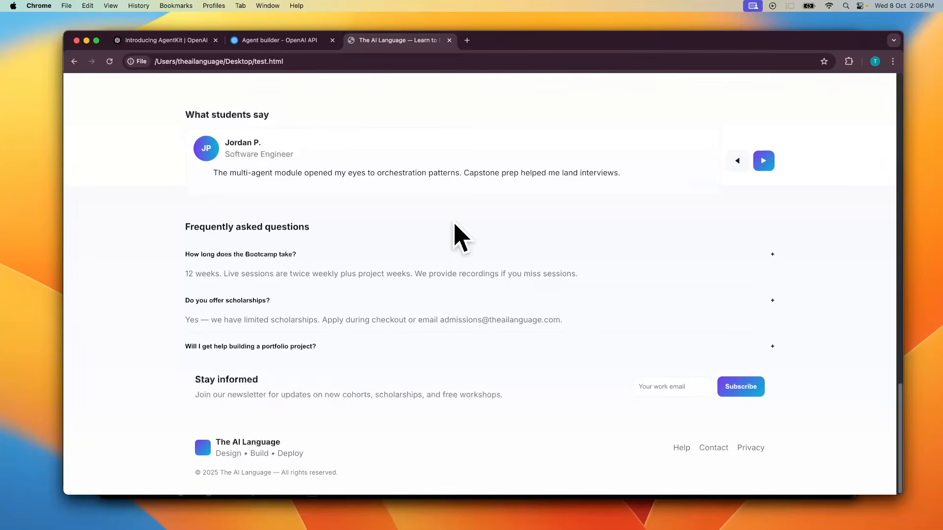
scroll(454, 295, "up", 10)
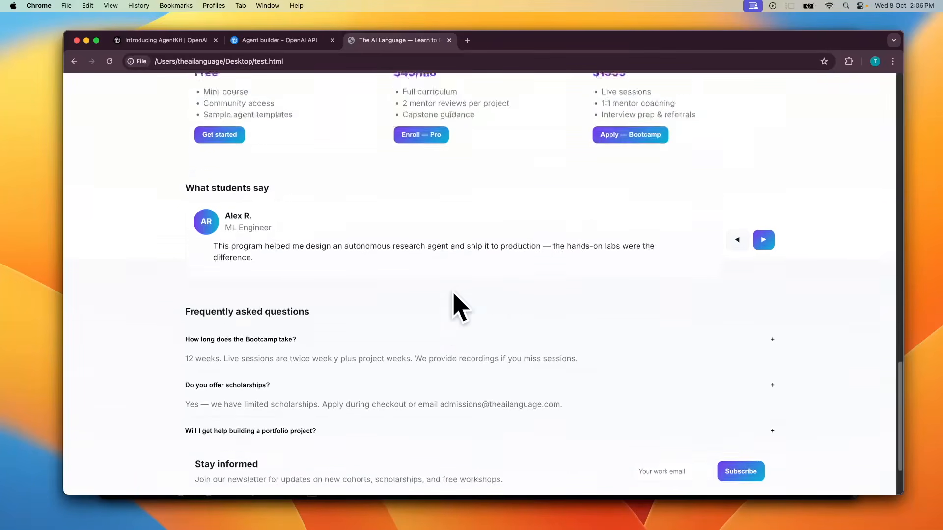
scroll(454, 294, "up", 10)
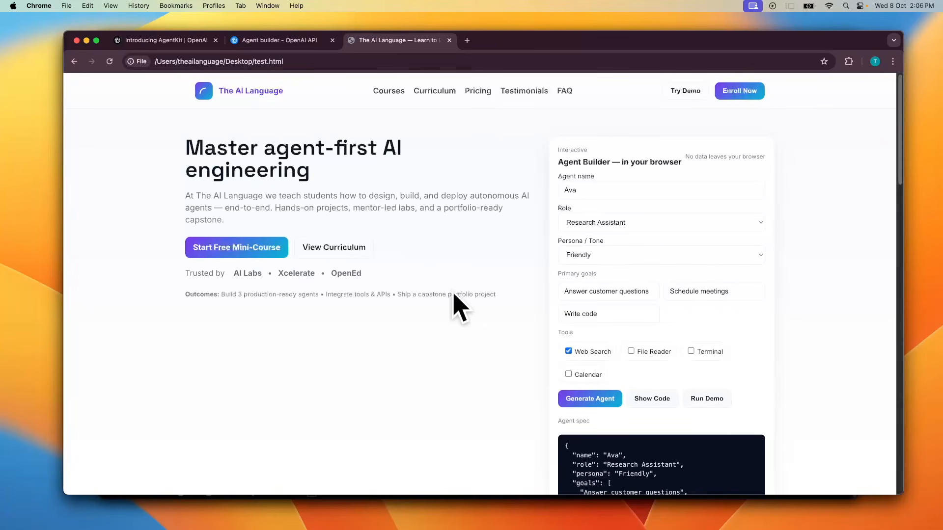
Step: Return to the HTML Page Generator workflow in Agent Builder, close the preview and reopen it for a fresh test
left_click(276, 47)
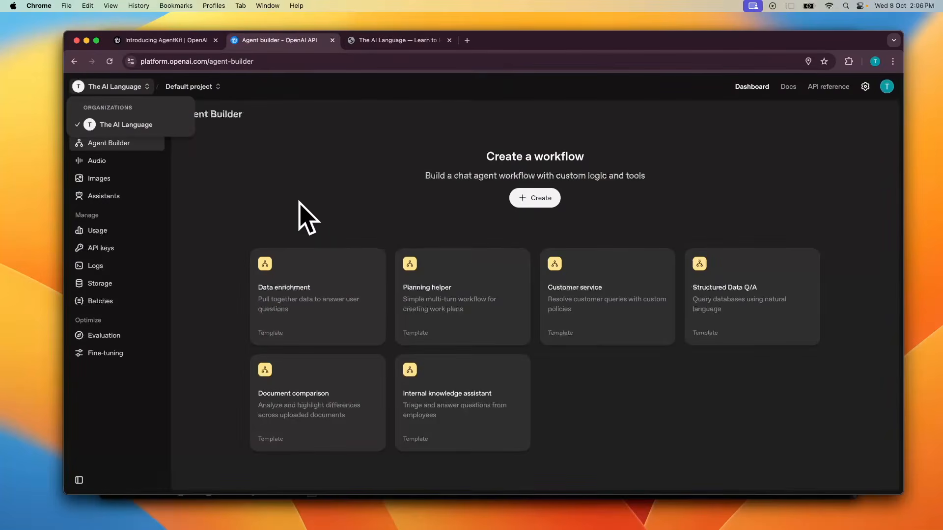
left_click(237, 179)
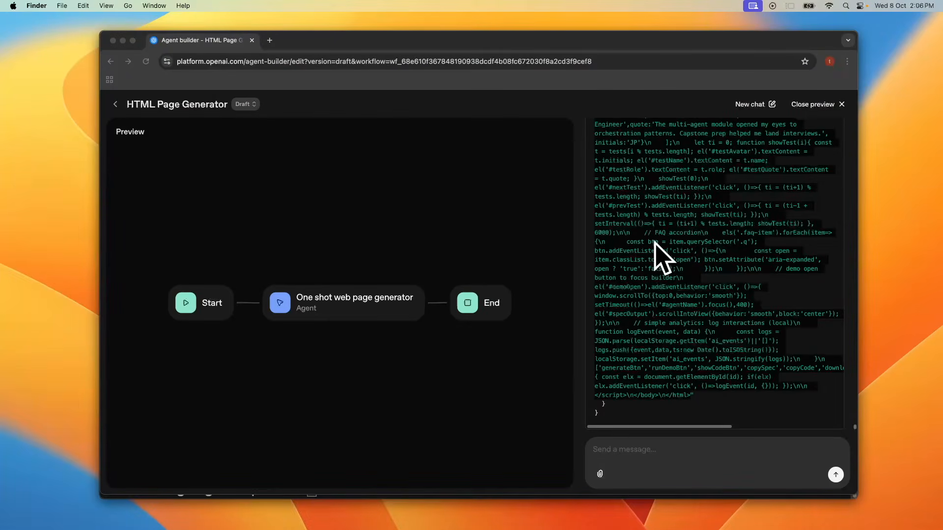
left_click(842, 117)
left_click(840, 108)
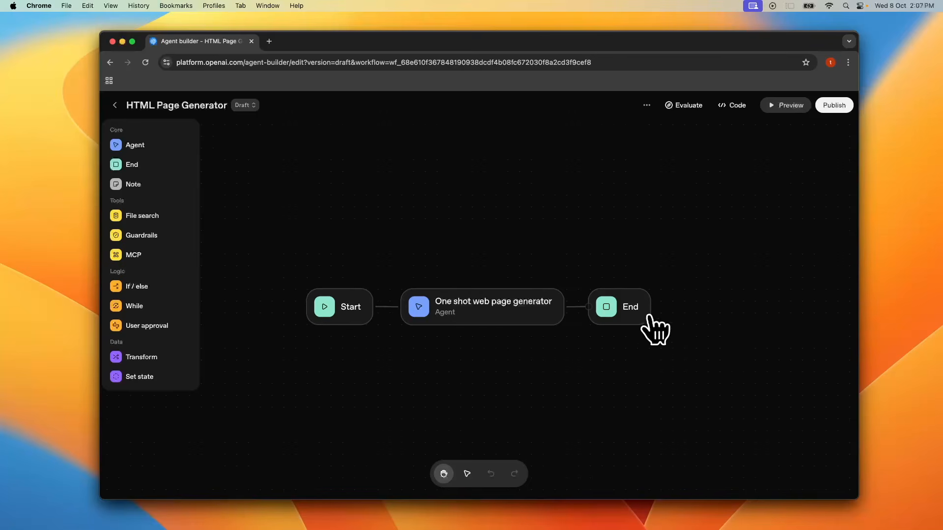
left_click(787, 105)
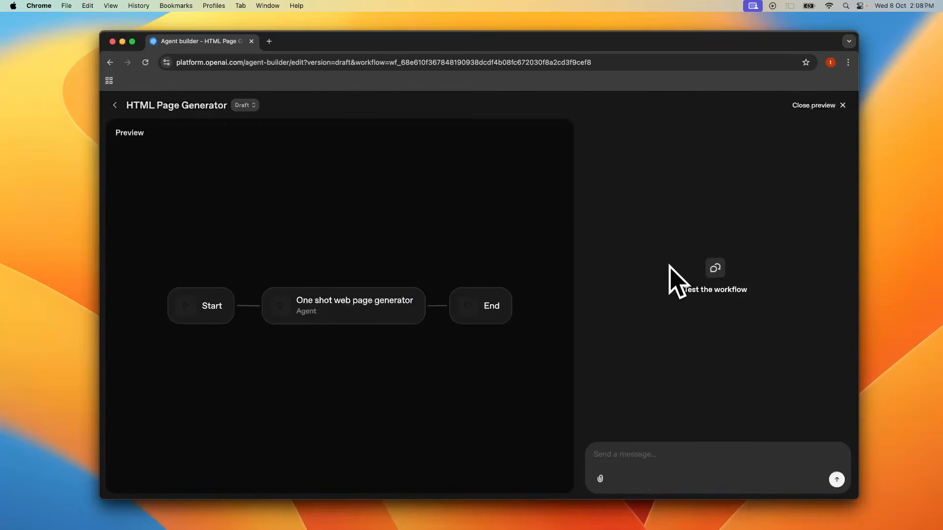